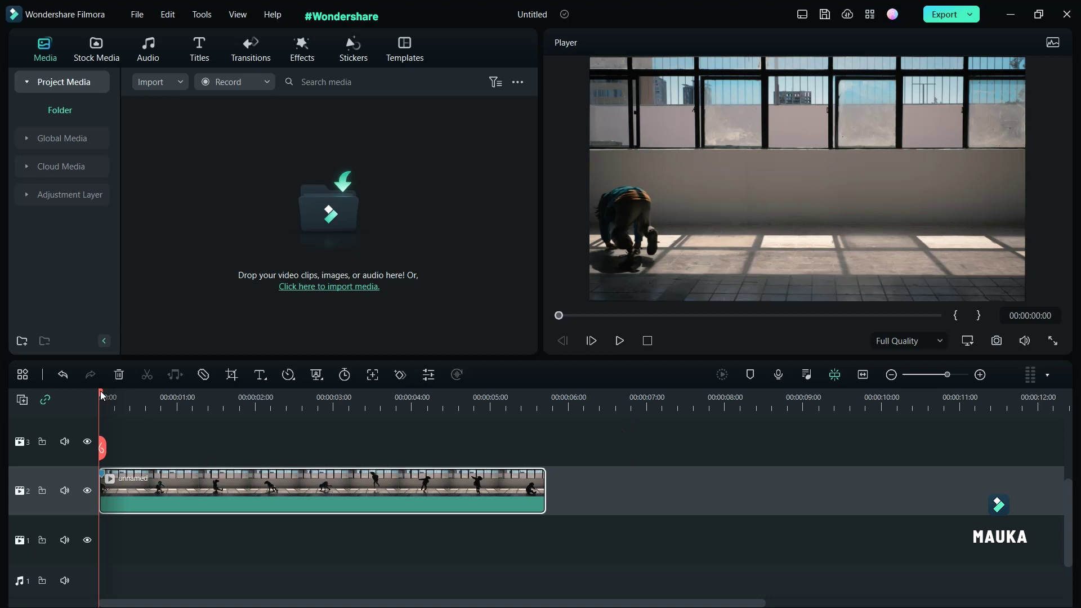
# Scrub to the early frame where the dancer crouches low on the left
pyautogui.moveTo(102, 395)
pyautogui.mouseDown()
pyautogui.moveTo(364, 412)
pyautogui.moveTo(109, 429)
pyautogui.mouseUp()
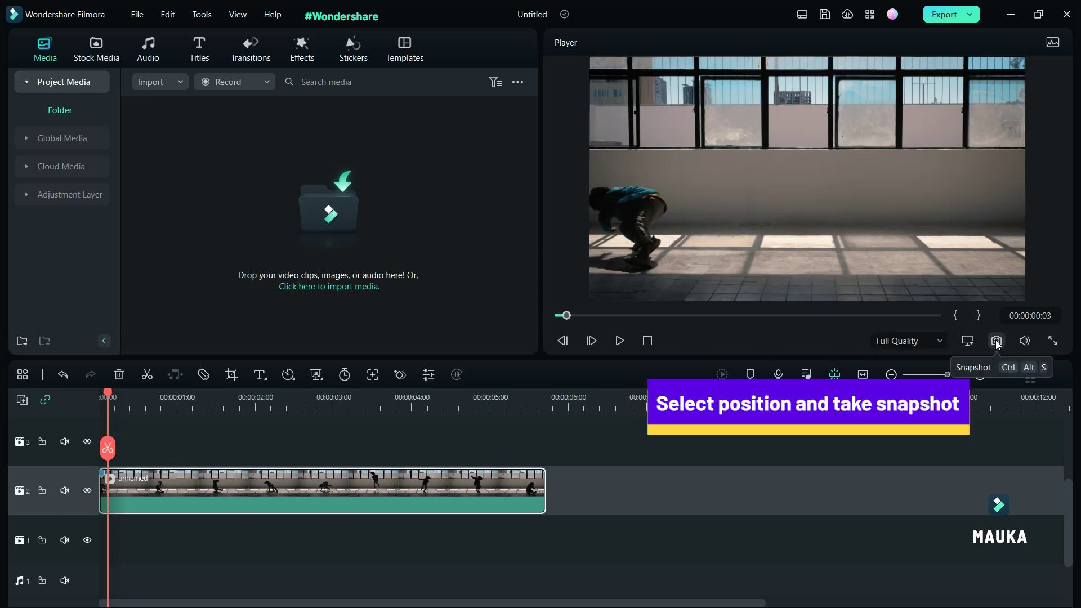
# Snapshot the crouched-dancer frame and lay Snapshot_12 above the video at full length
pyautogui.click(996, 341)
pyautogui.click(612, 324)
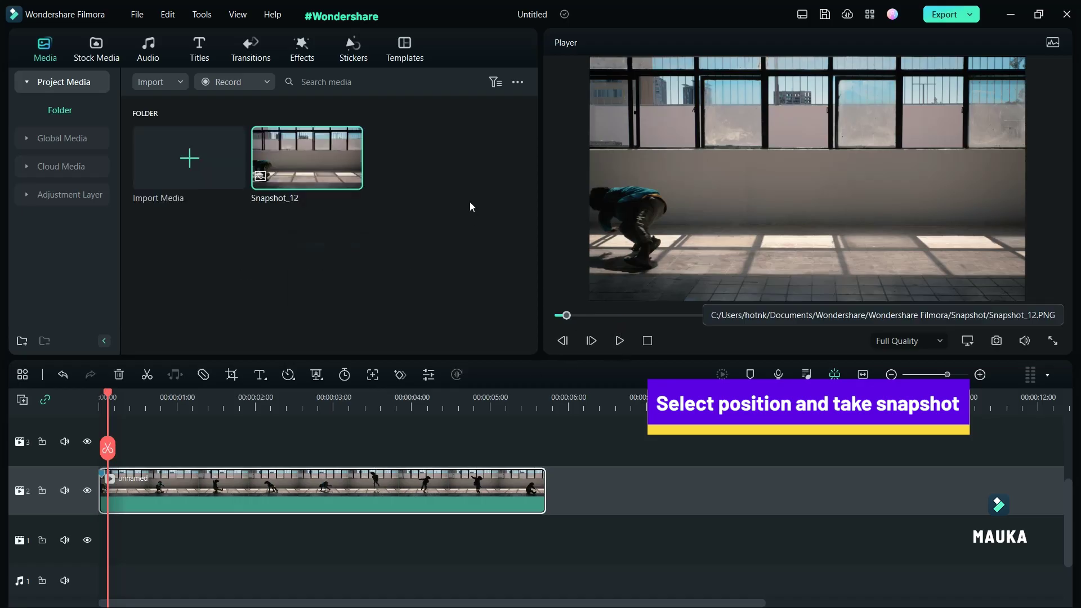
pyautogui.moveTo(313, 160)
pyautogui.mouseDown()
pyautogui.moveTo(136, 490)
pyautogui.moveTo(136, 456)
pyautogui.mouseUp()
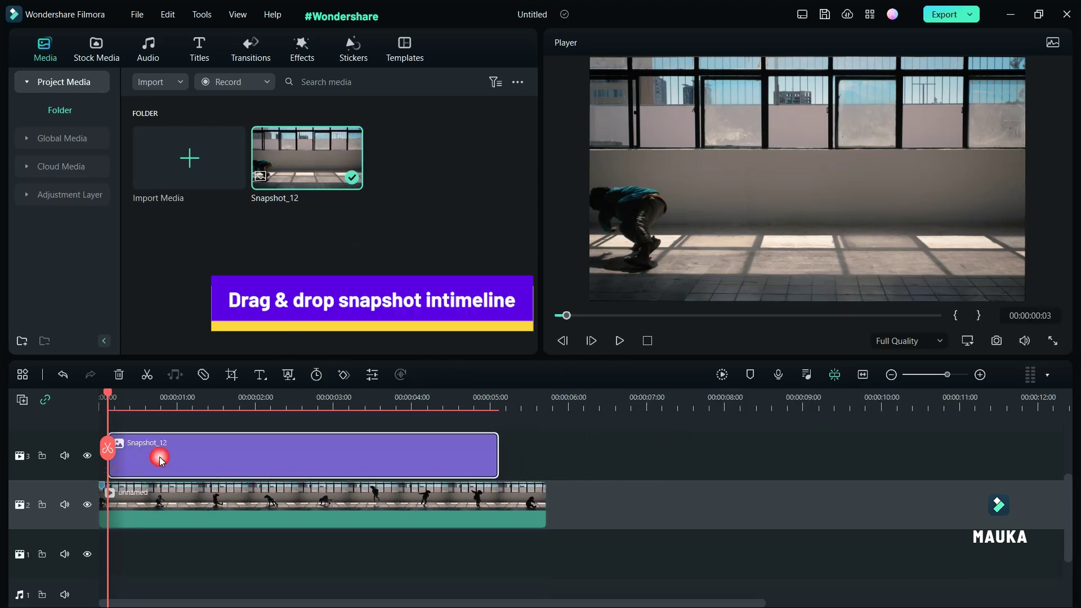
pyautogui.moveTo(501, 466); pyautogui.dragTo(554, 464)
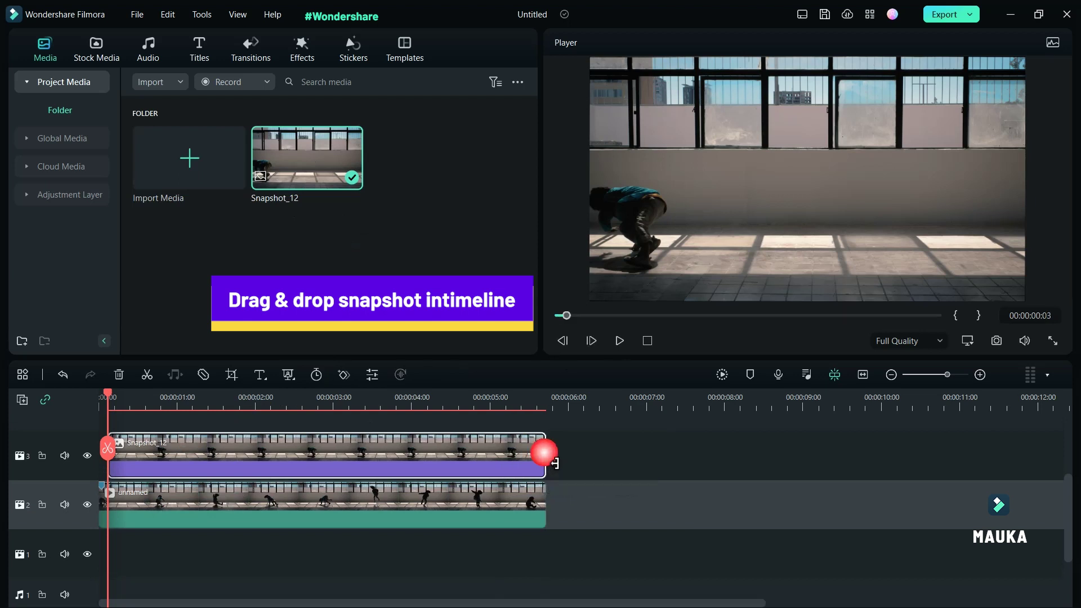
# Start a Draw Mask on Snapshot_12, tracing the crouched dancer's back and leg
pyautogui.doubleClick(228, 465)
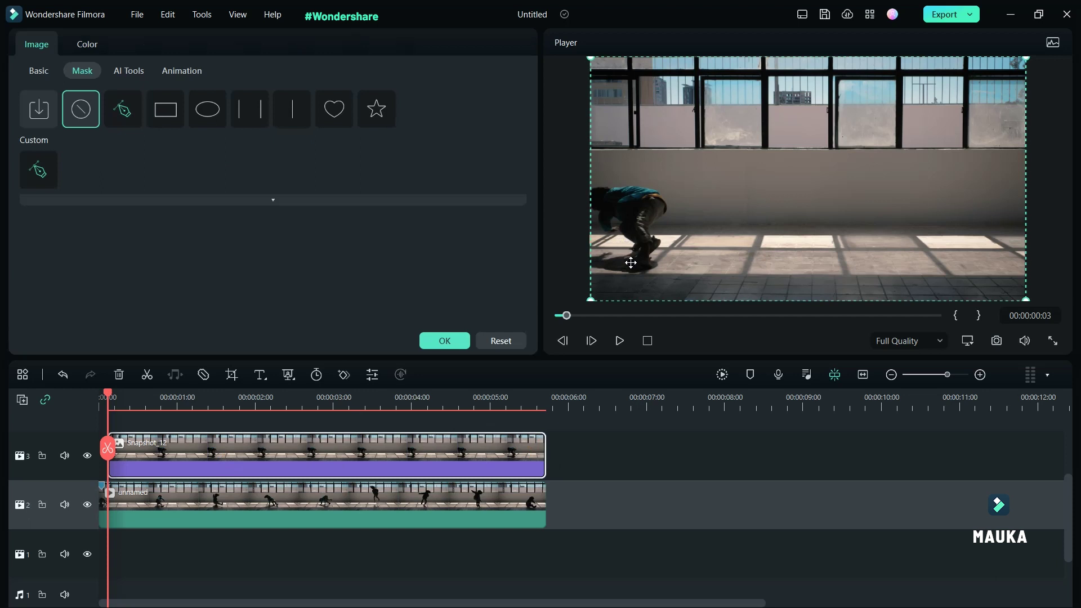
pyautogui.click(123, 109)
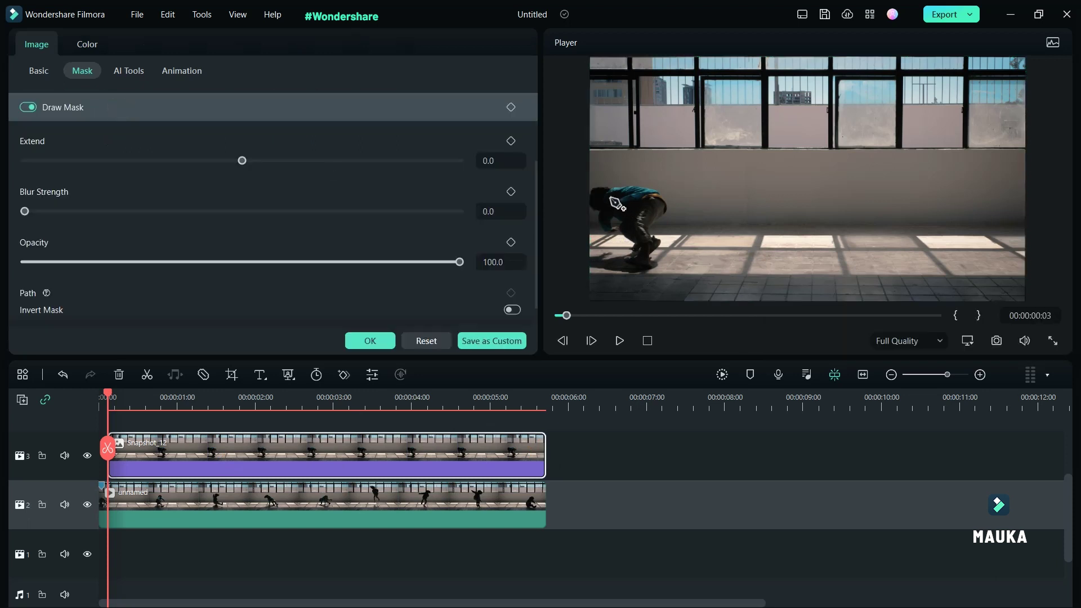
pyautogui.click(588, 183)
pyautogui.click(641, 182)
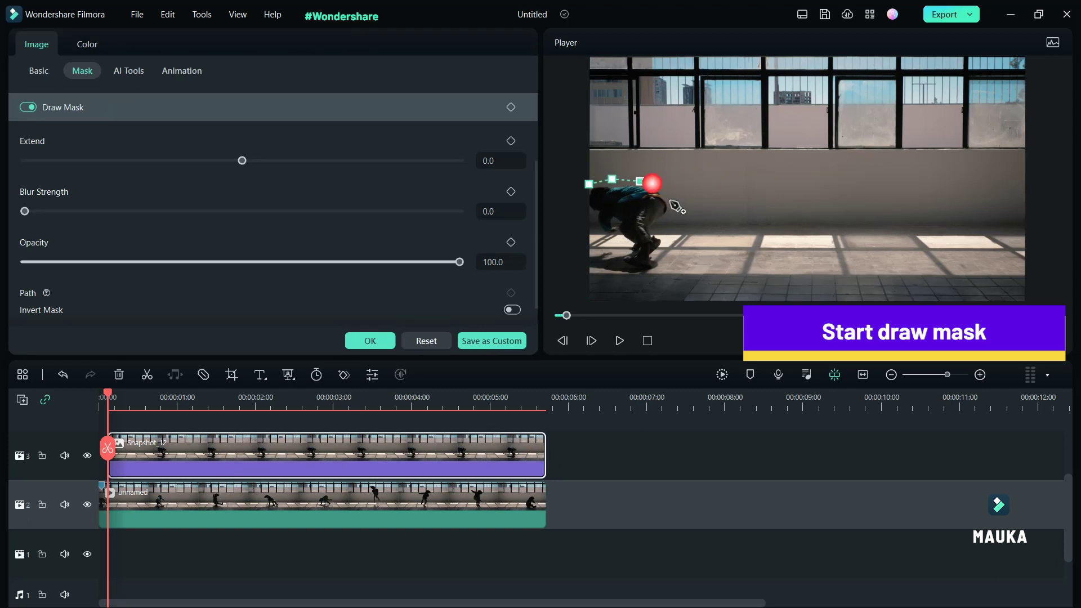
pyautogui.click(670, 207)
pyautogui.click(673, 223)
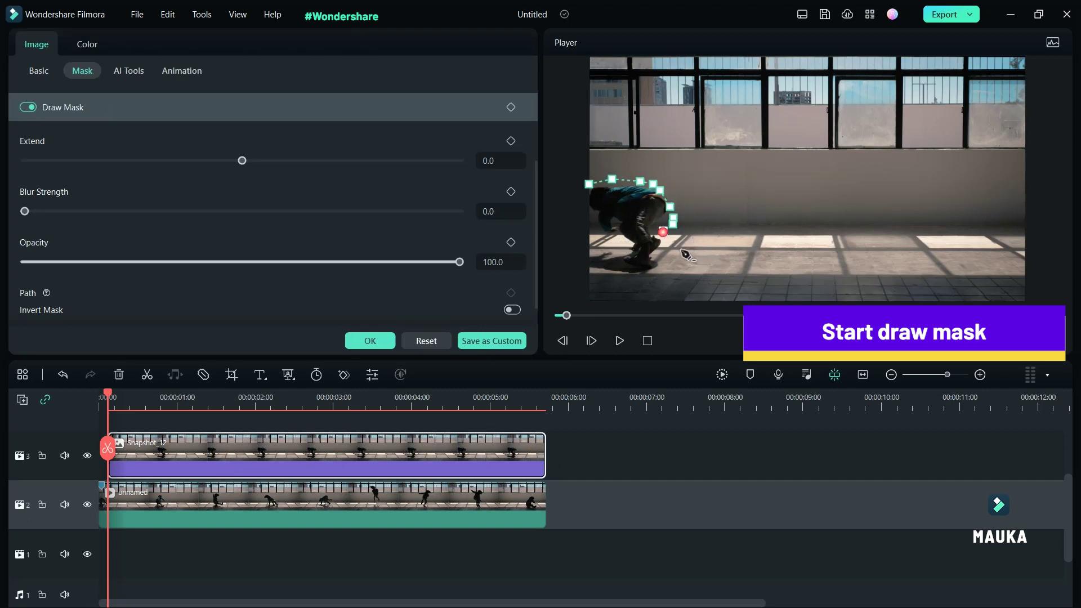
pyautogui.click(662, 244)
pyautogui.click(663, 255)
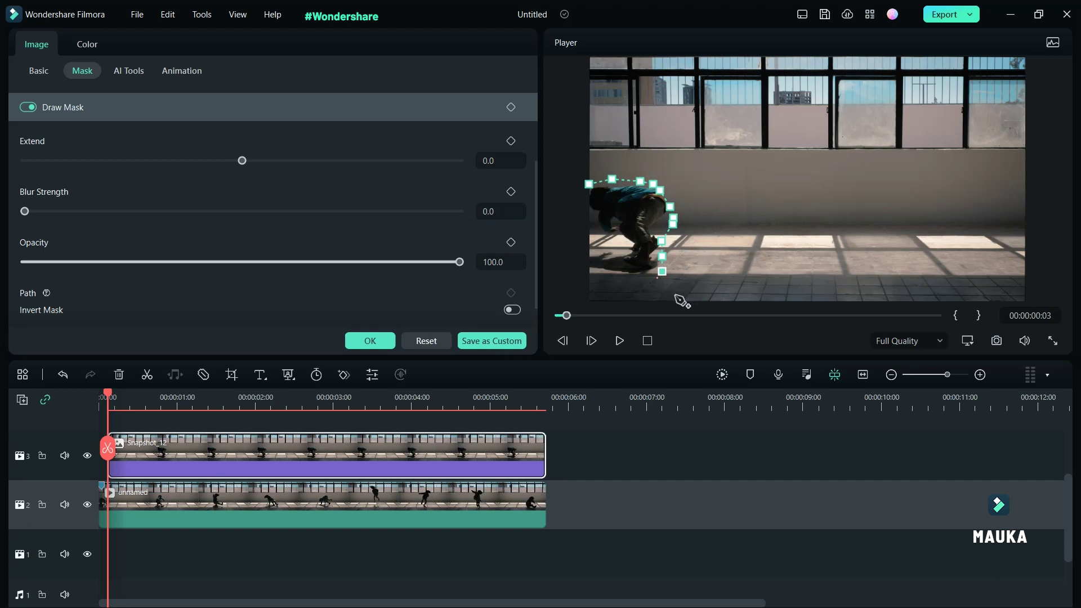
pyautogui.click(644, 277)
# Trace around the feet and up the left side, close the outline, and scrub to check
pyautogui.click(609, 275)
pyautogui.click(595, 272)
pyautogui.click(583, 253)
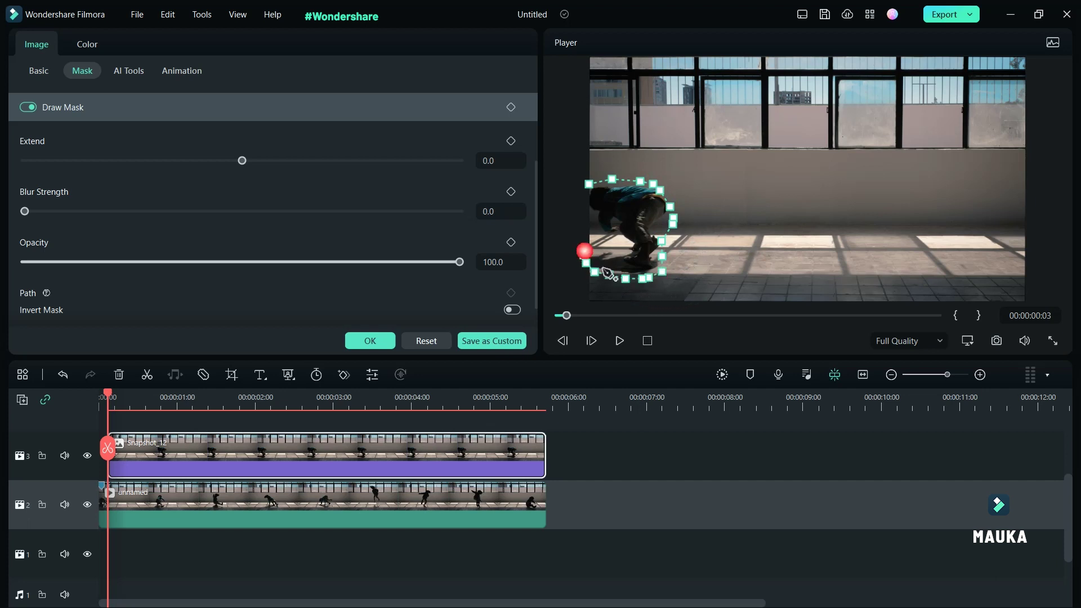
pyautogui.click(610, 247)
pyautogui.click(625, 252)
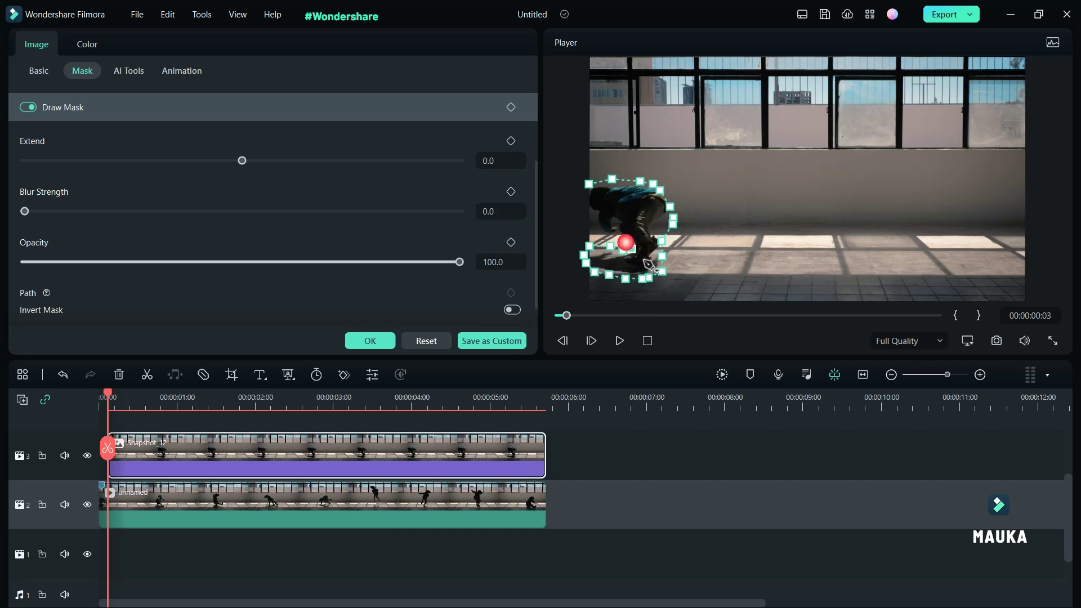
pyautogui.click(612, 236)
pyautogui.click(590, 214)
pyautogui.click(584, 194)
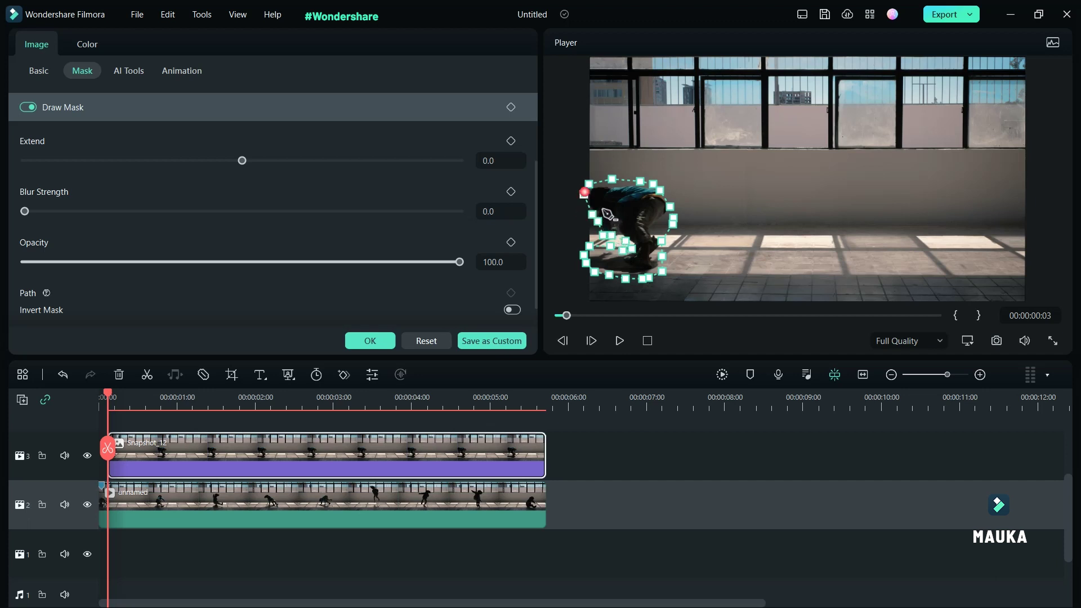
pyautogui.click(589, 184)
pyautogui.moveTo(109, 395)
pyautogui.mouseDown()
pyautogui.moveTo(145, 395)
pyautogui.moveTo(131, 395)
pyautogui.moveTo(134, 406)
pyautogui.mouseUp()
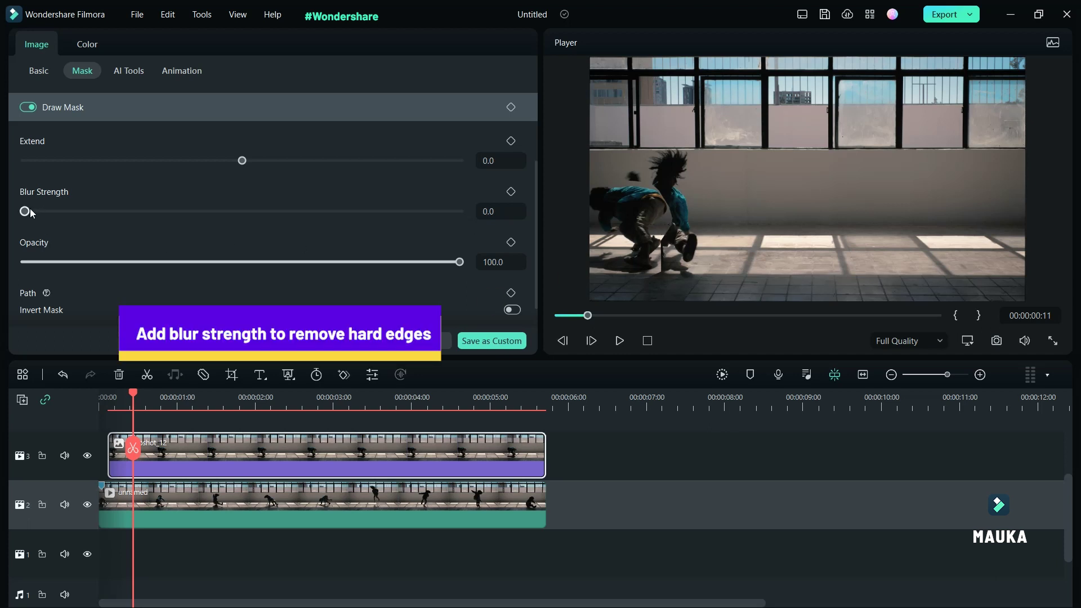
# Raise the mask Blur Strength to 72.7 and scrub forward to preview the blend
pyautogui.moveTo(37, 212); pyautogui.dragTo(75, 211)
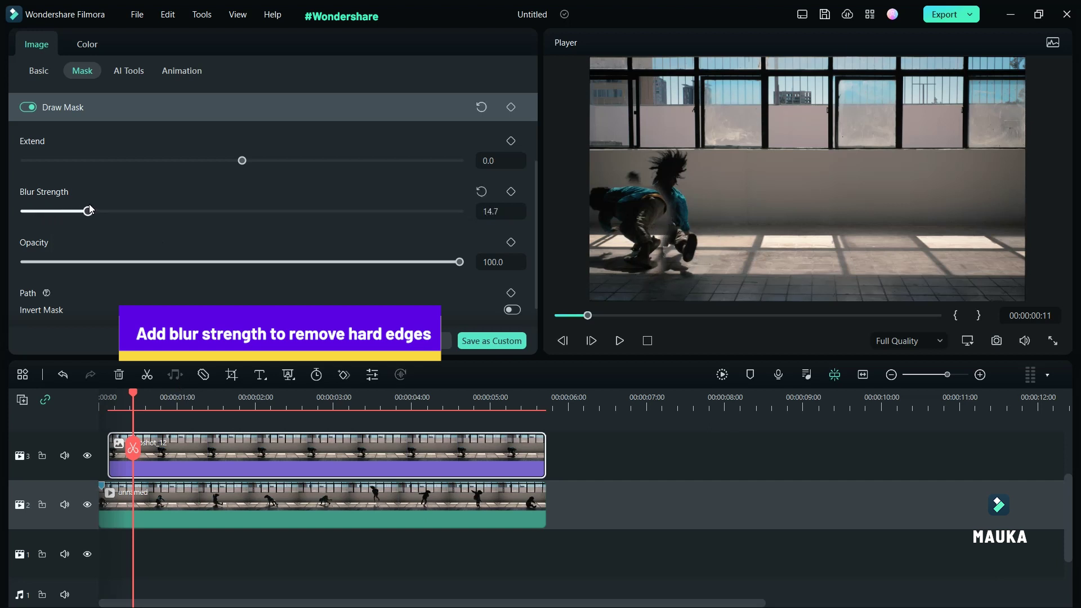
pyautogui.moveTo(122, 211); pyautogui.dragTo(243, 212)
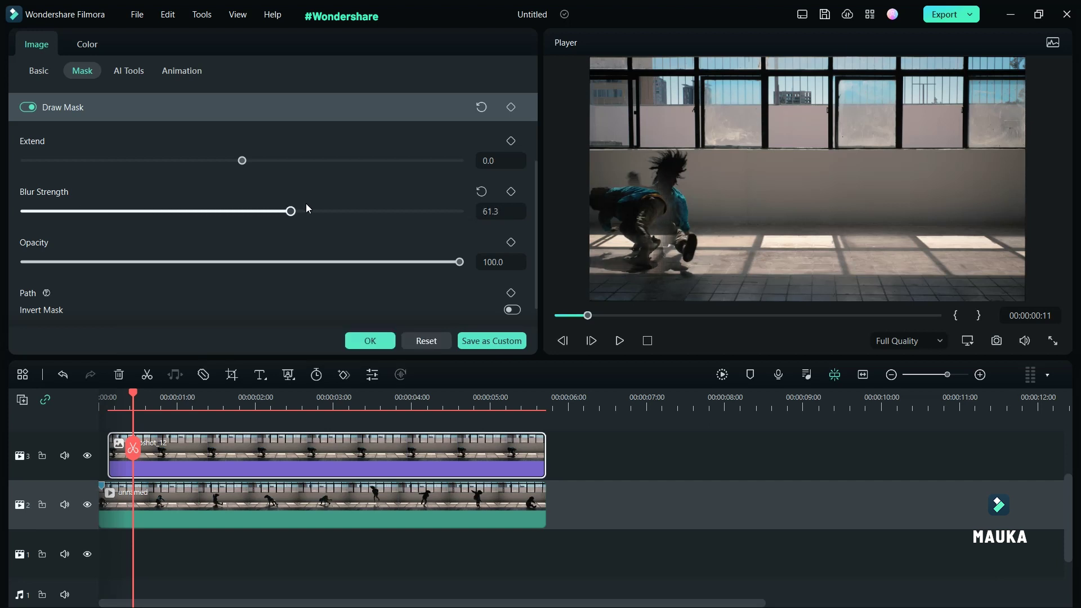
pyautogui.moveTo(339, 211); pyautogui.dragTo(340, 210)
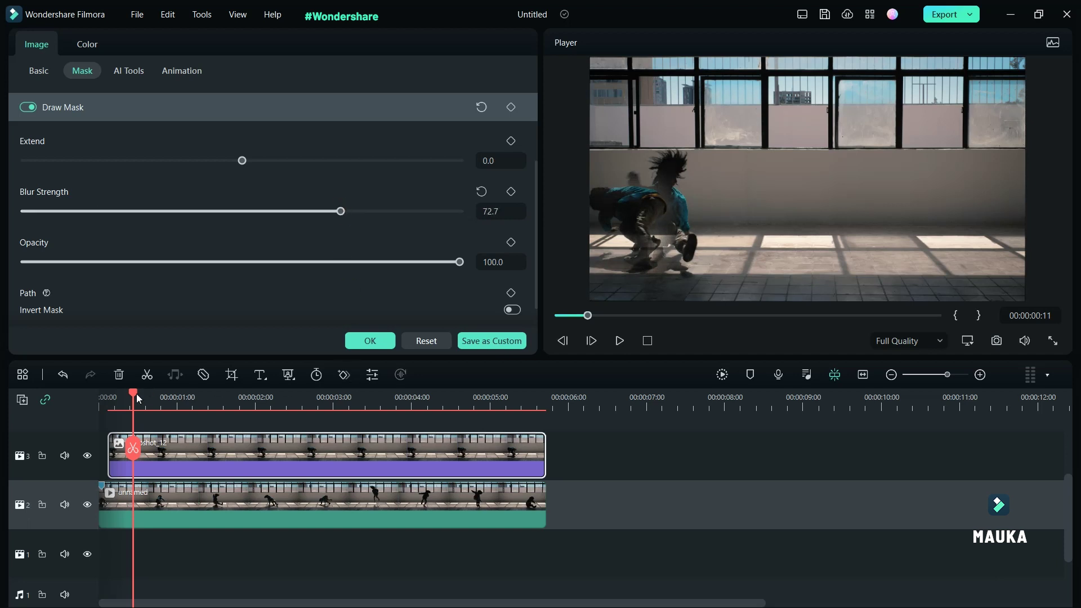
pyautogui.moveTo(138, 399); pyautogui.dragTo(171, 397)
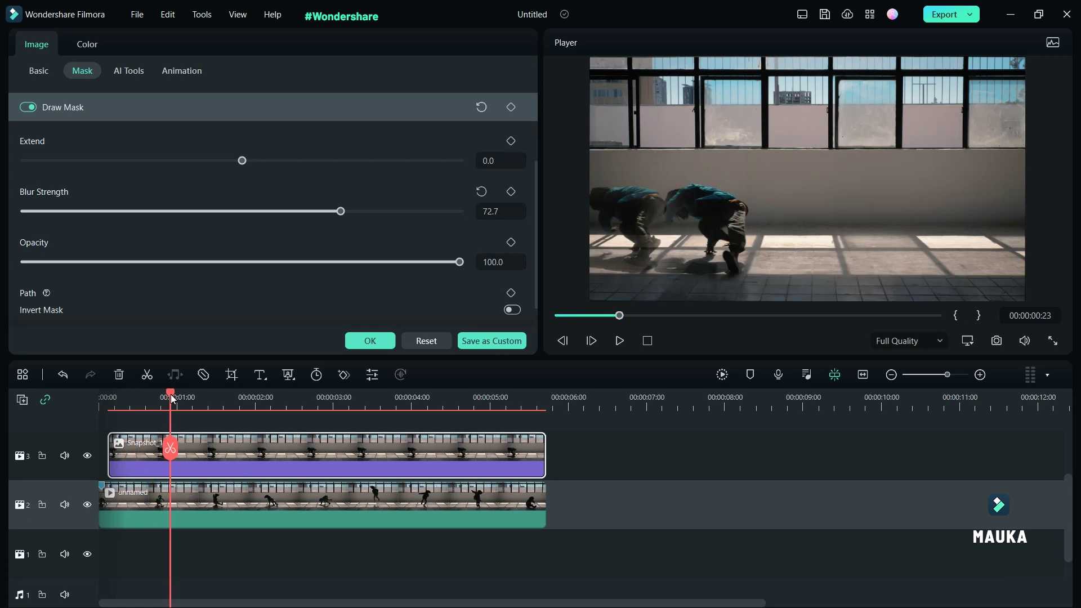
# At about 1:03, snapshot the pose and place Snapshot_13 on a new track to the end
pyautogui.moveTo(172, 395); pyautogui.dragTo(189, 400)
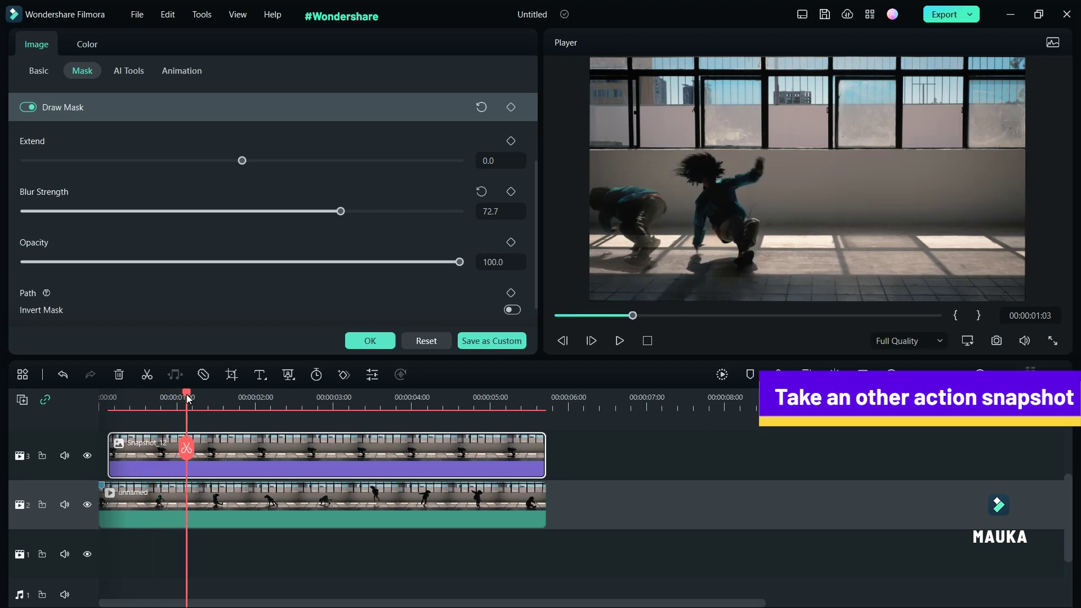
pyautogui.click(998, 341)
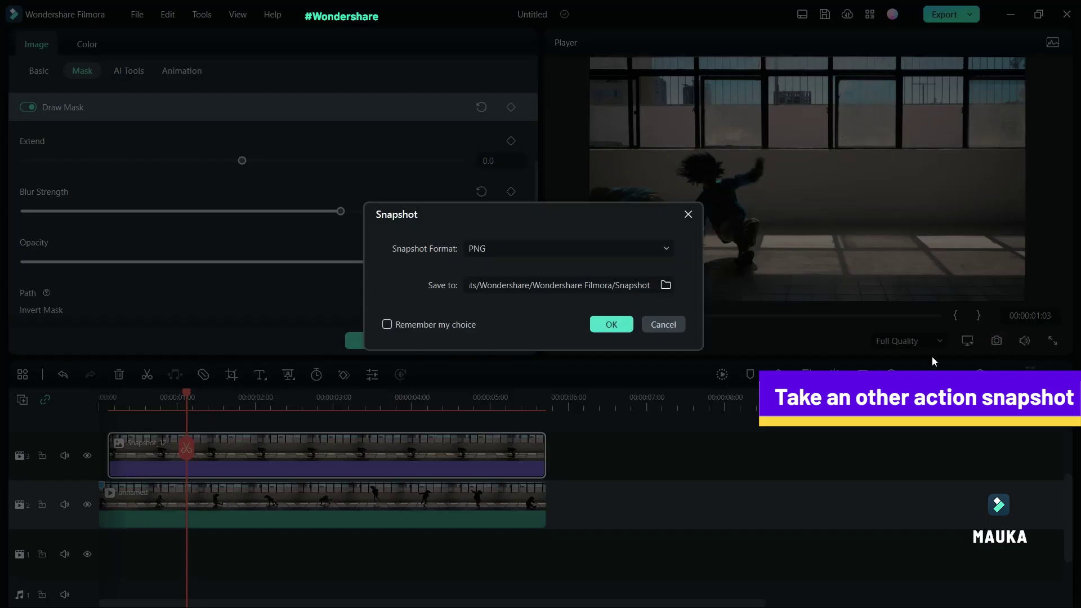
pyautogui.click(617, 326)
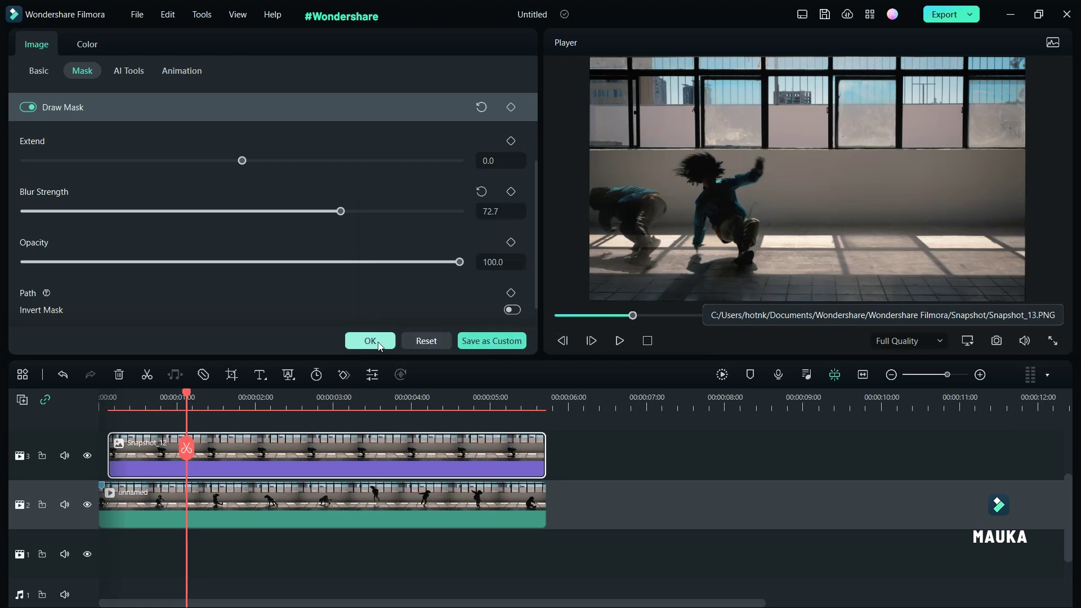
pyautogui.click(376, 342)
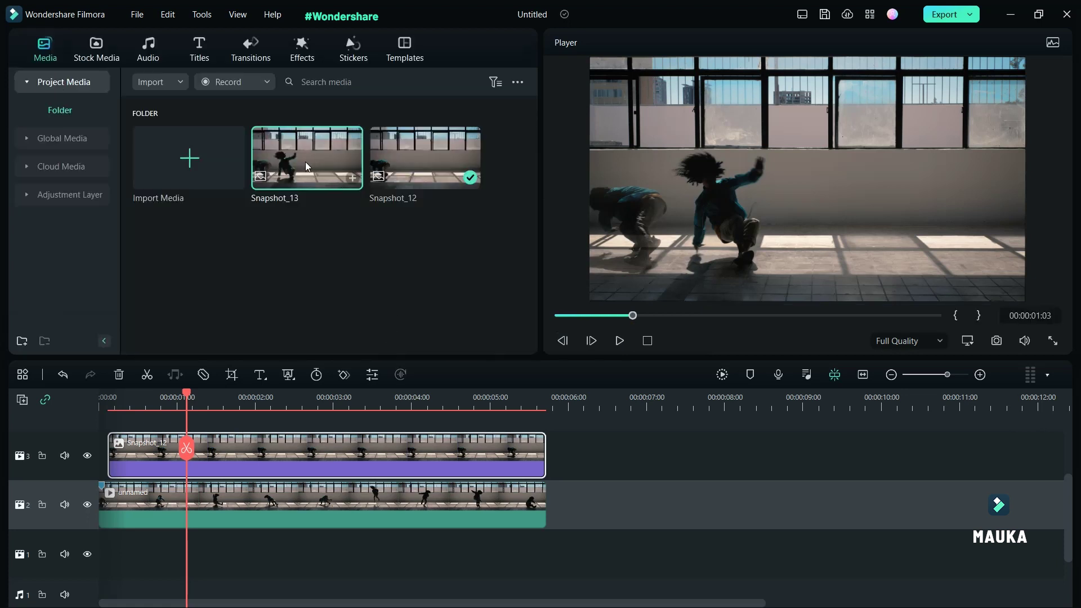
pyautogui.moveTo(305, 164)
pyautogui.mouseDown()
pyautogui.moveTo(260, 435)
pyautogui.moveTo(280, 487)
pyautogui.mouseUp()
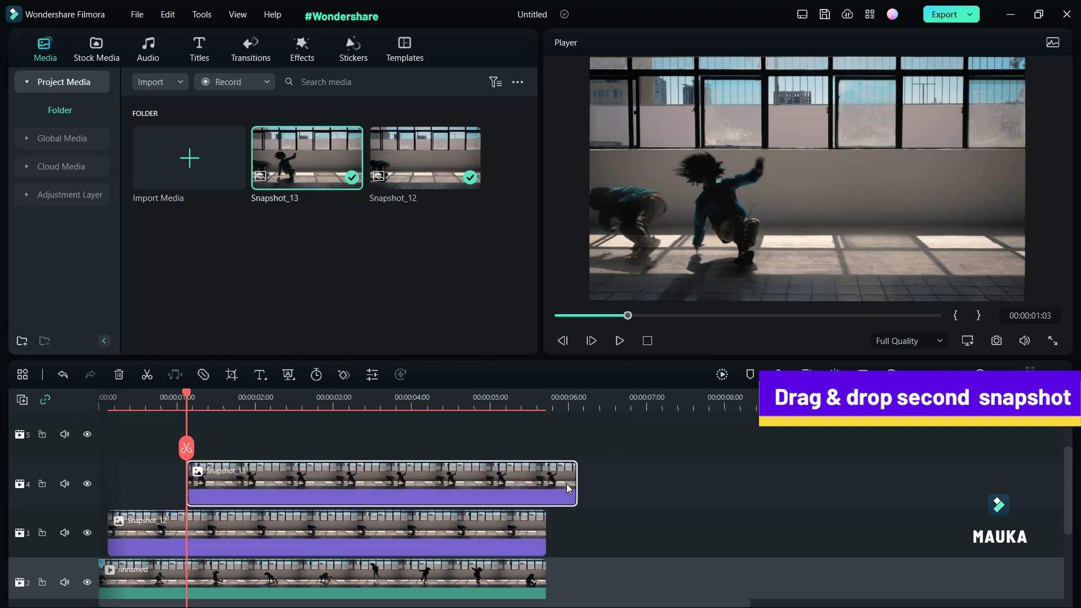
pyautogui.moveTo(577, 495); pyautogui.dragTo(546, 496)
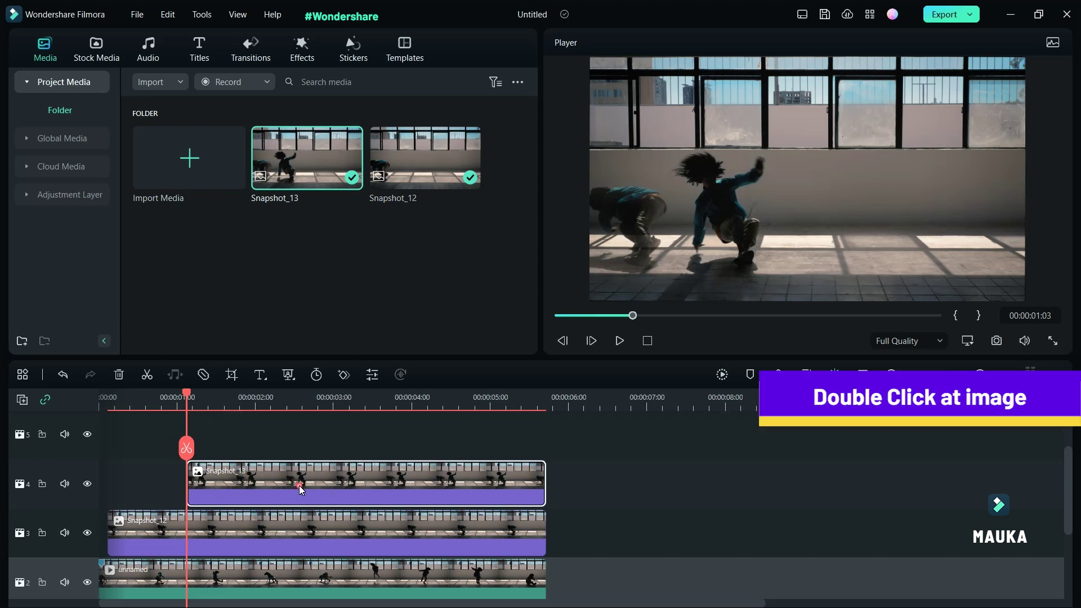
# Start a Draw Mask on Snapshot_13, tracing the dancer's head, raised arm and right side
pyautogui.doubleClick(302, 486)
pyautogui.click(120, 115)
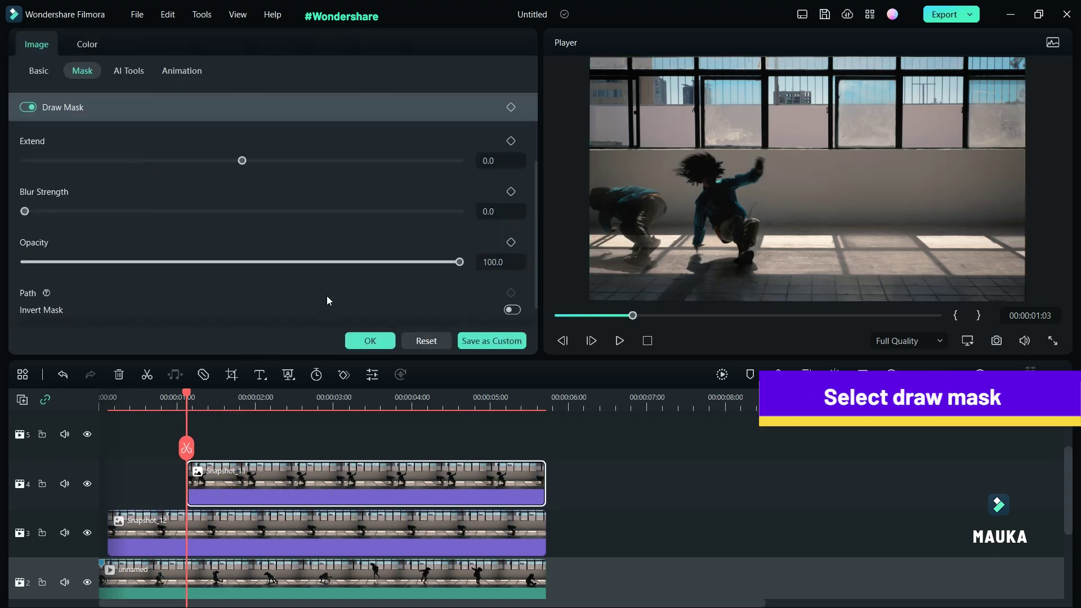
pyautogui.click(674, 155)
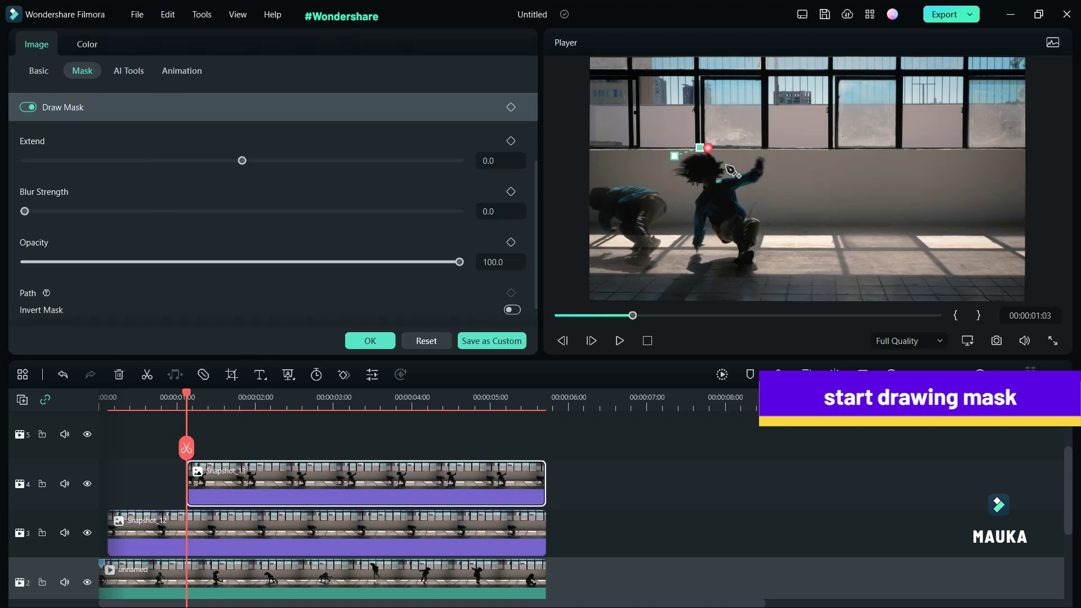
pyautogui.click(721, 152)
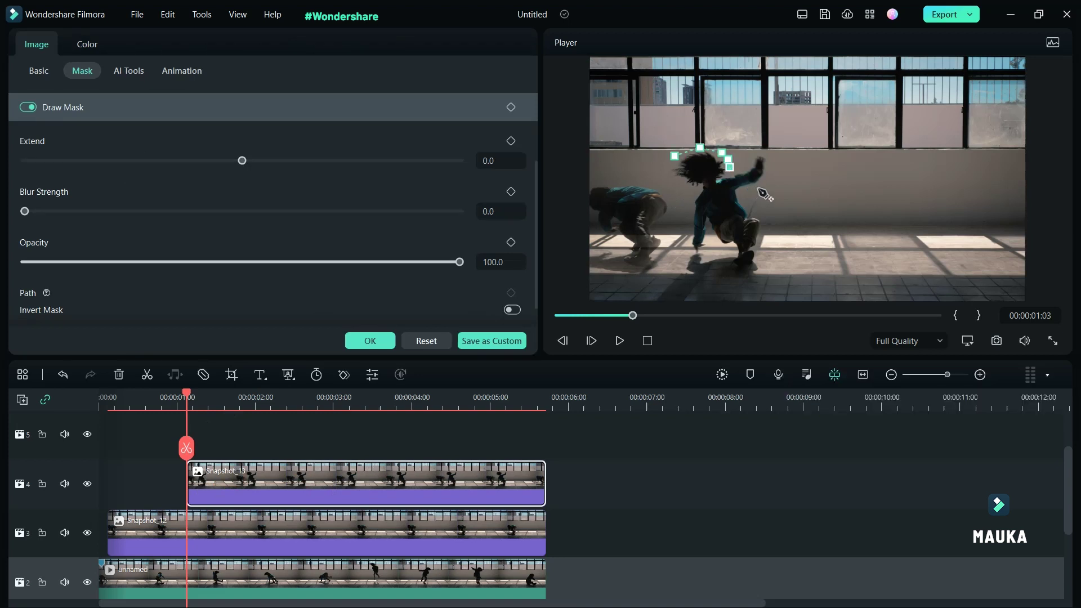
pyautogui.click(731, 166)
pyautogui.click(759, 150)
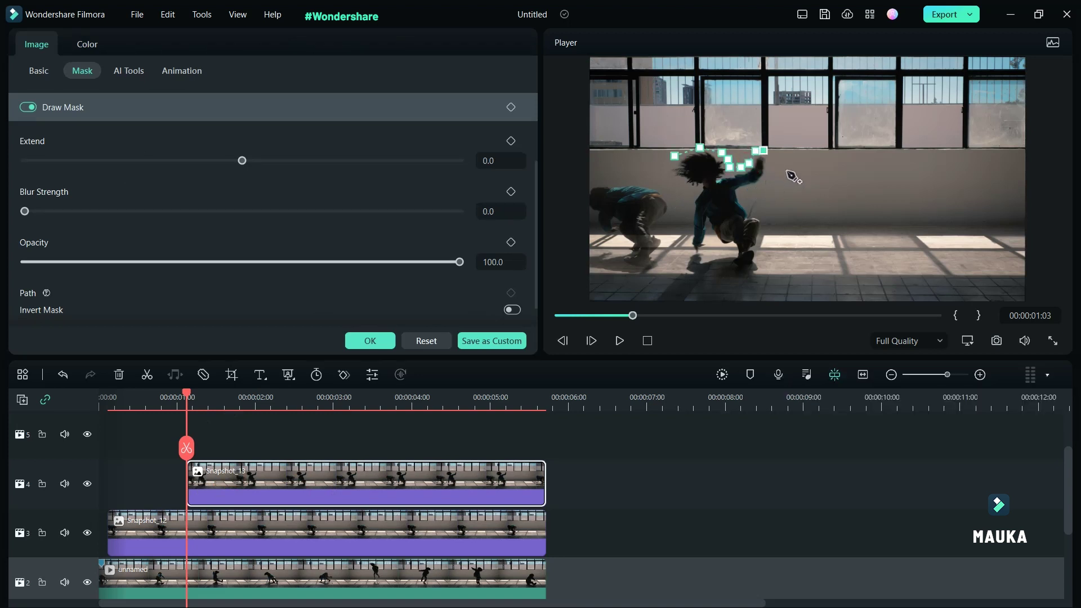
pyautogui.click(770, 168)
pyautogui.click(757, 188)
pyautogui.click(745, 193)
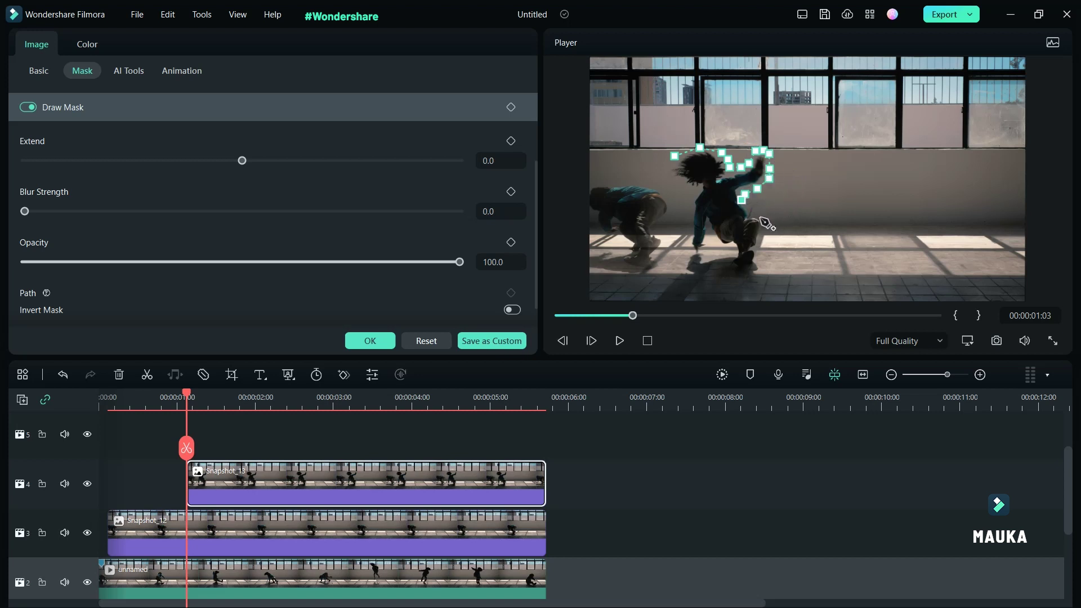
pyautogui.click(755, 203)
pyautogui.click(767, 224)
pyautogui.click(767, 243)
pyautogui.click(765, 265)
# Trace the feet and left side, close the outline, and set Blur Strength to about 49
pyautogui.click(764, 273)
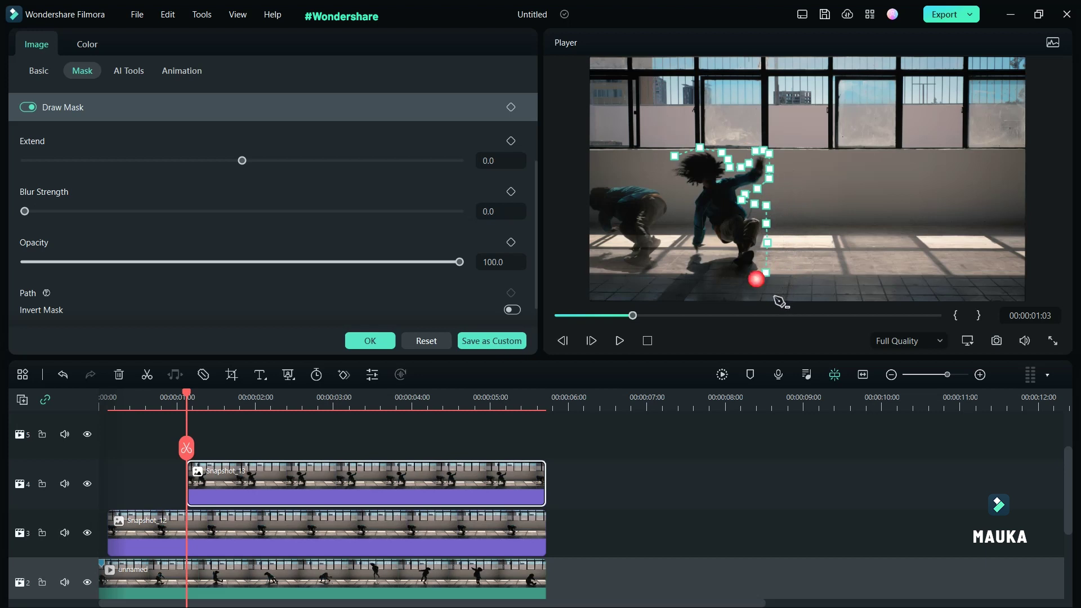
pyautogui.click(732, 279)
pyautogui.click(698, 276)
pyautogui.click(686, 272)
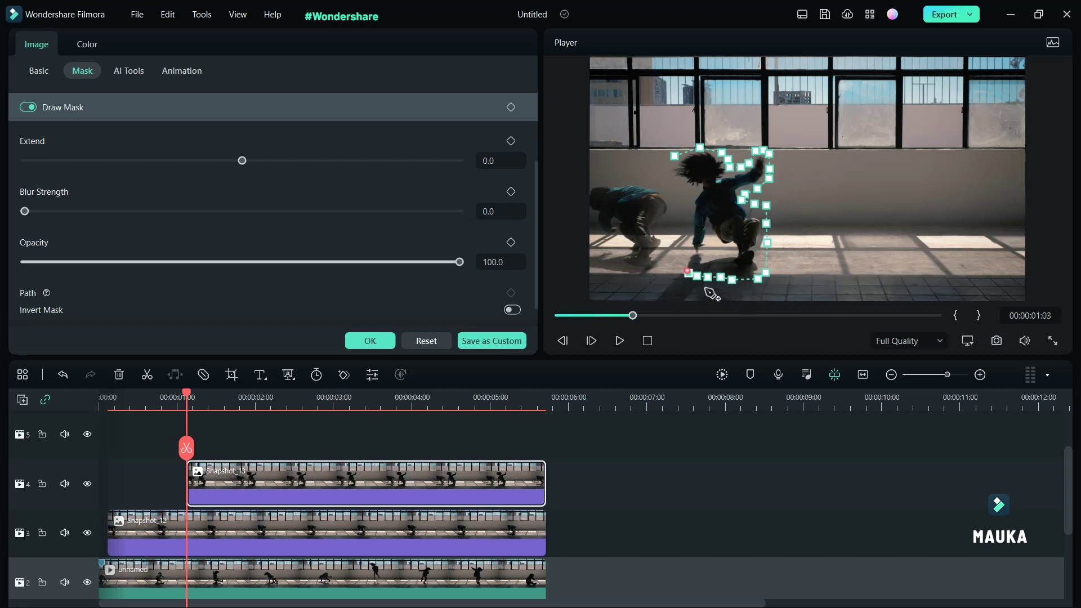
pyautogui.click(687, 235)
pyautogui.click(687, 208)
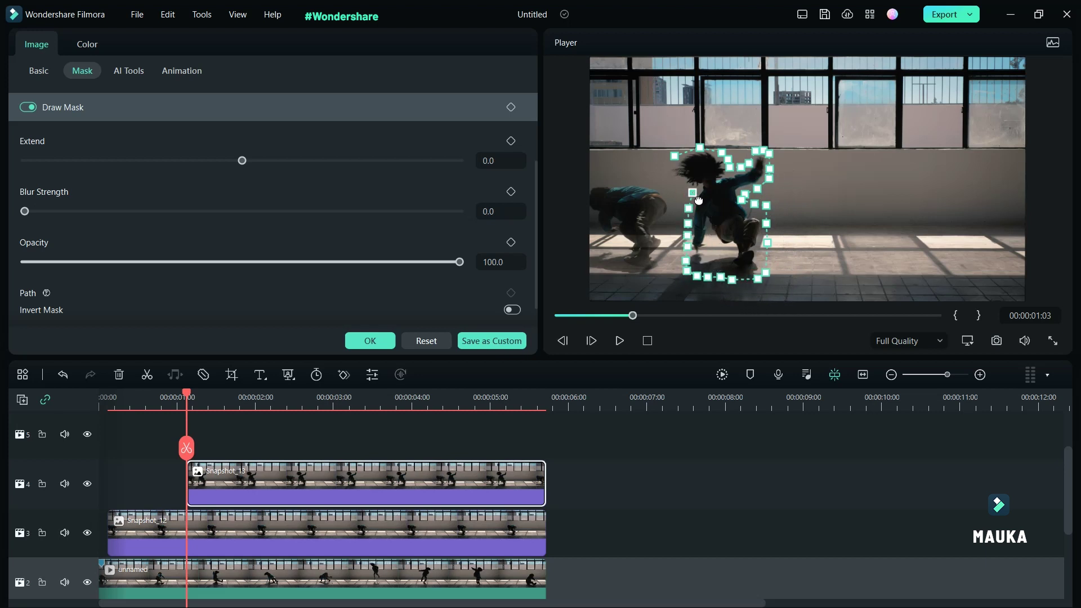
pyautogui.click(676, 181)
pyautogui.click(668, 173)
pyautogui.click(684, 142)
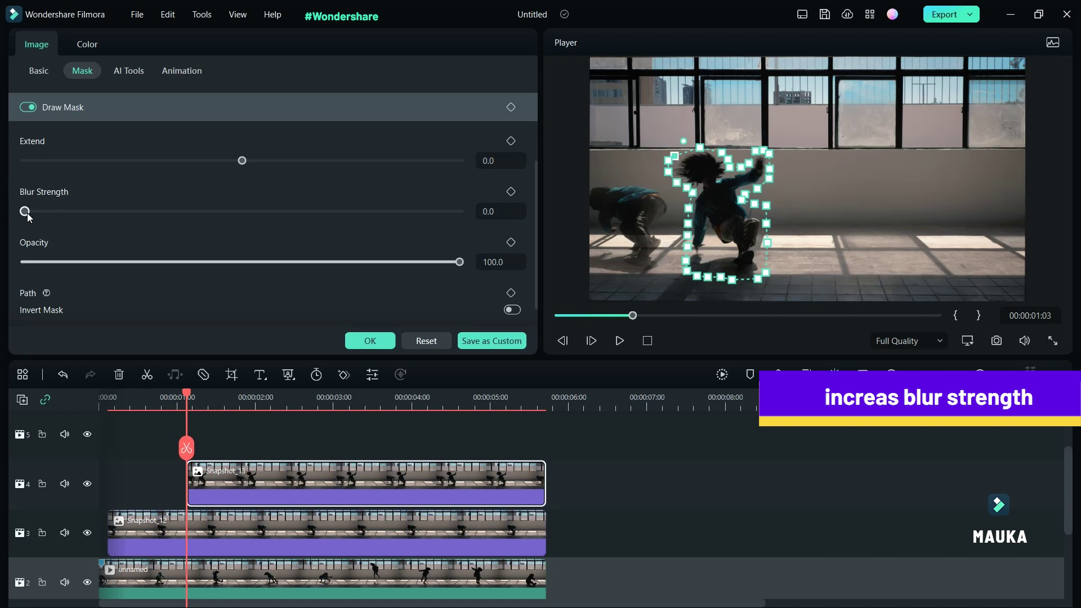
pyautogui.moveTo(94, 211); pyautogui.dragTo(159, 212)
pyautogui.moveTo(130, 212); pyautogui.dragTo(235, 211)
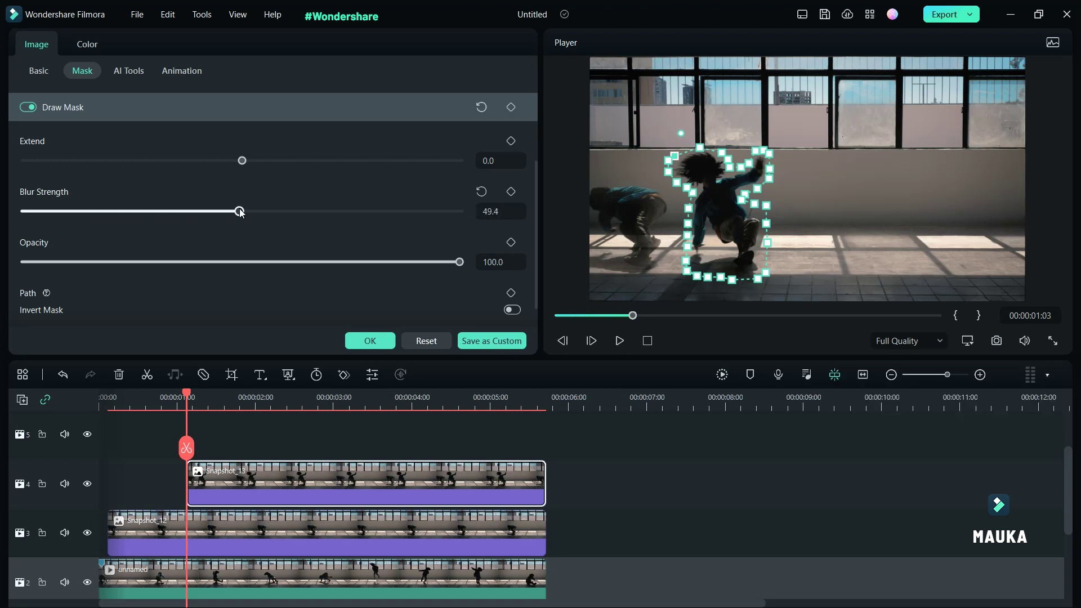
# Snapshot the 00:00:02:16 frame and place Snapshot_14 on a new top track there
pyautogui.click(370, 341)
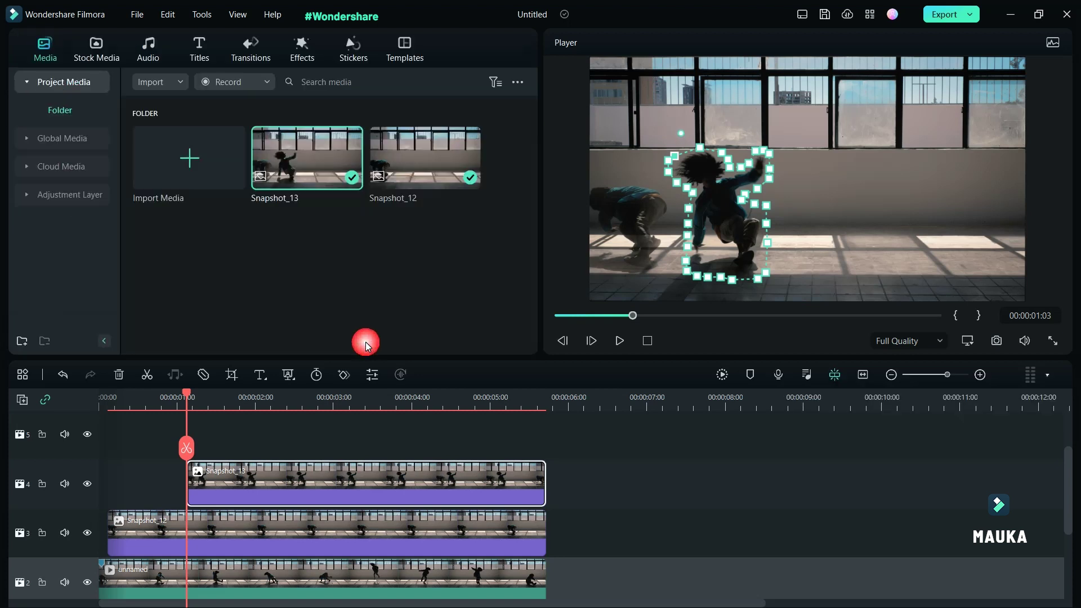
pyautogui.click(193, 396)
pyautogui.moveTo(194, 396); pyautogui.dragTo(307, 398)
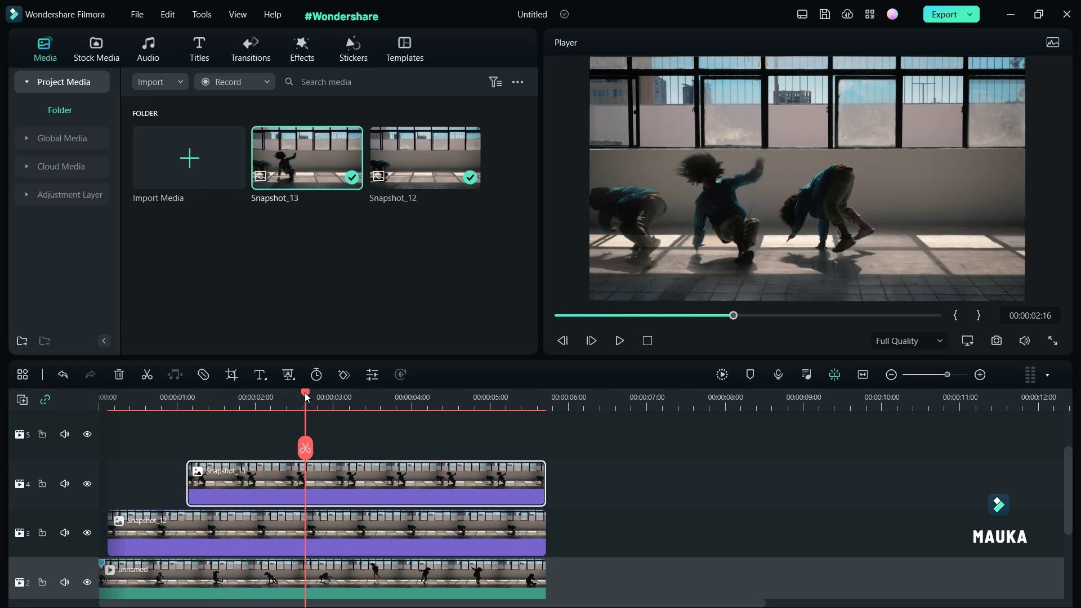
pyautogui.click(997, 341)
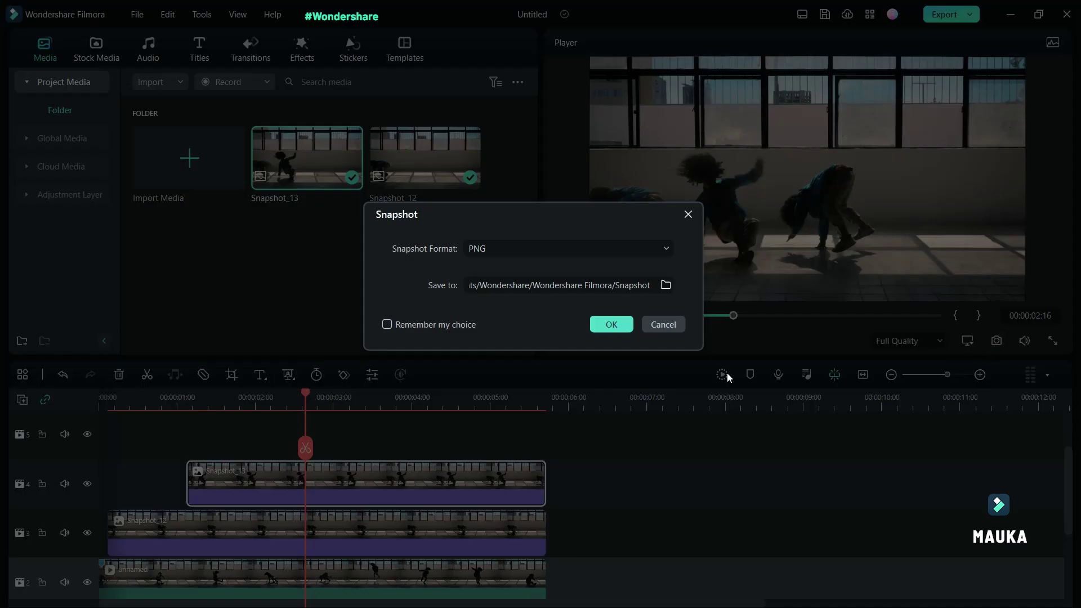
pyautogui.click(611, 325)
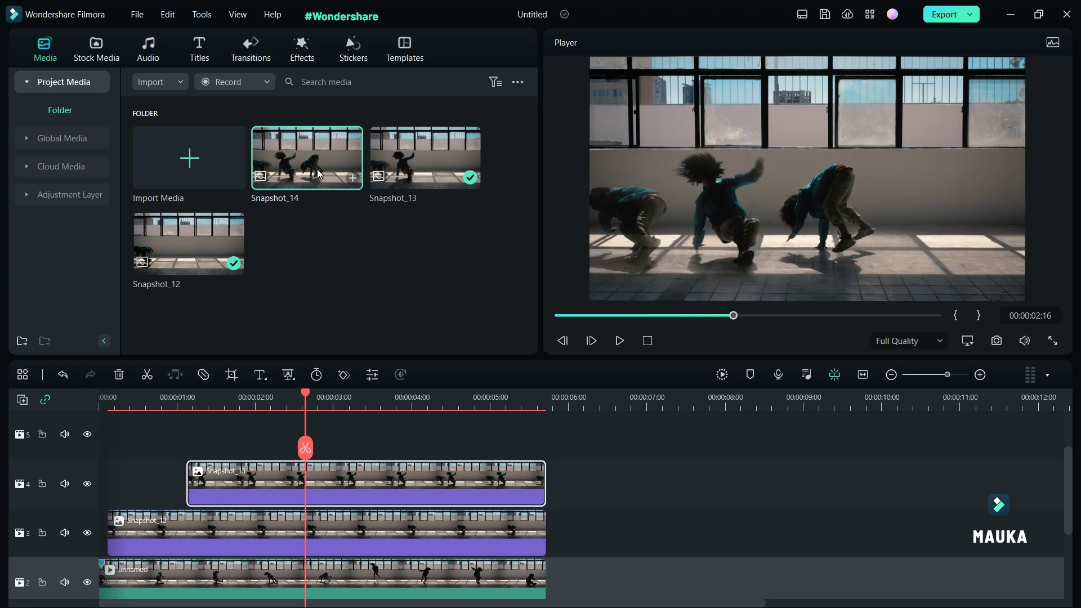
pyautogui.moveTo(319, 173); pyautogui.dragTo(338, 440)
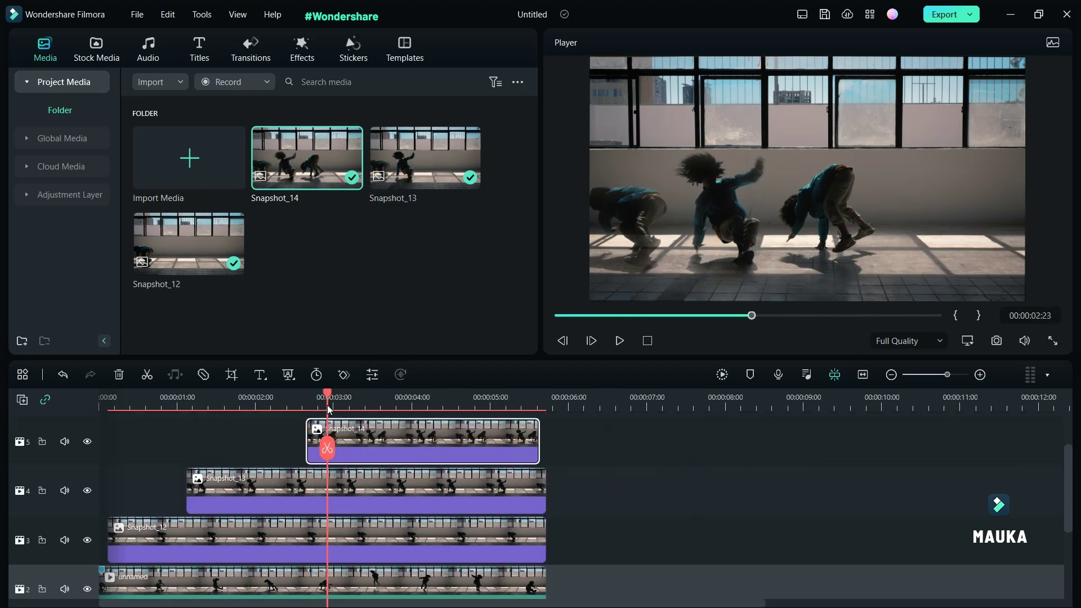
# Try a first blurred mask outline around the rightmost dancer in Snapshot_14
pyautogui.click(411, 430)
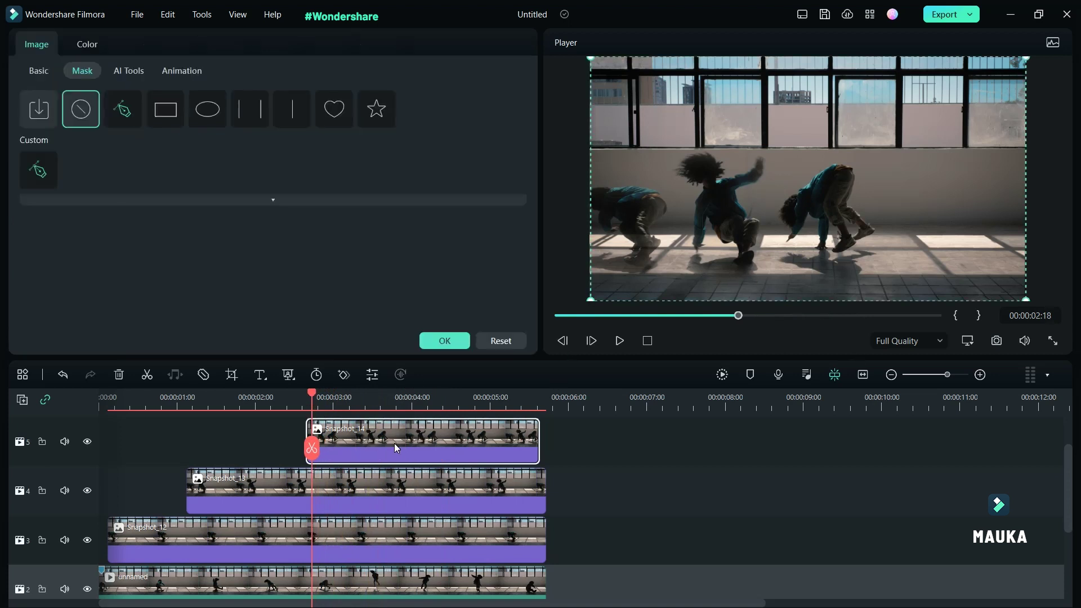
pyautogui.click(125, 108)
pyautogui.moveTo(831, 268)
pyautogui.mouseDown()
pyautogui.moveTo(806, 240)
pyautogui.moveTo(779, 240)
pyautogui.moveTo(786, 186)
pyautogui.moveTo(864, 183)
pyautogui.moveTo(879, 224)
pyautogui.moveTo(868, 250)
pyautogui.moveTo(781, 253)
pyautogui.mouseUp()
pyautogui.click(868, 269)
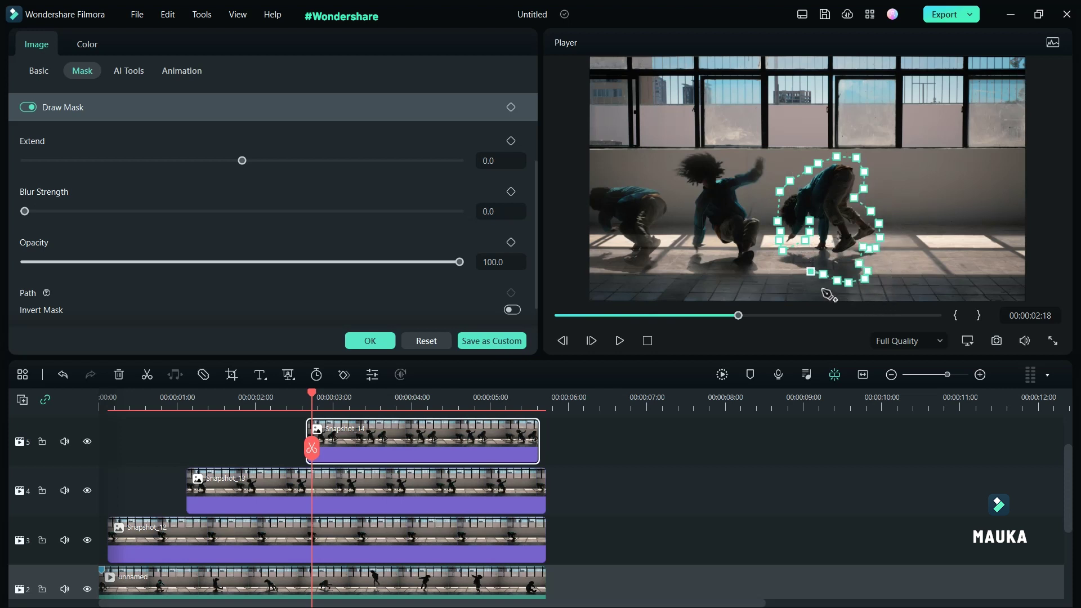
pyautogui.moveTo(25, 211); pyautogui.dragTo(248, 211)
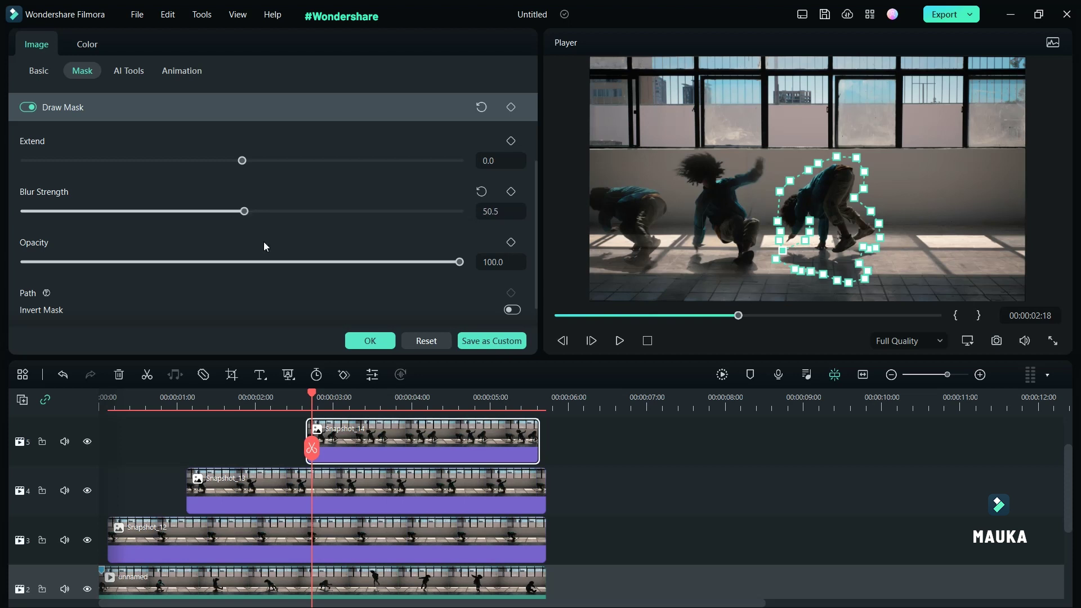
pyautogui.moveTo(313, 395); pyautogui.dragTo(400, 395)
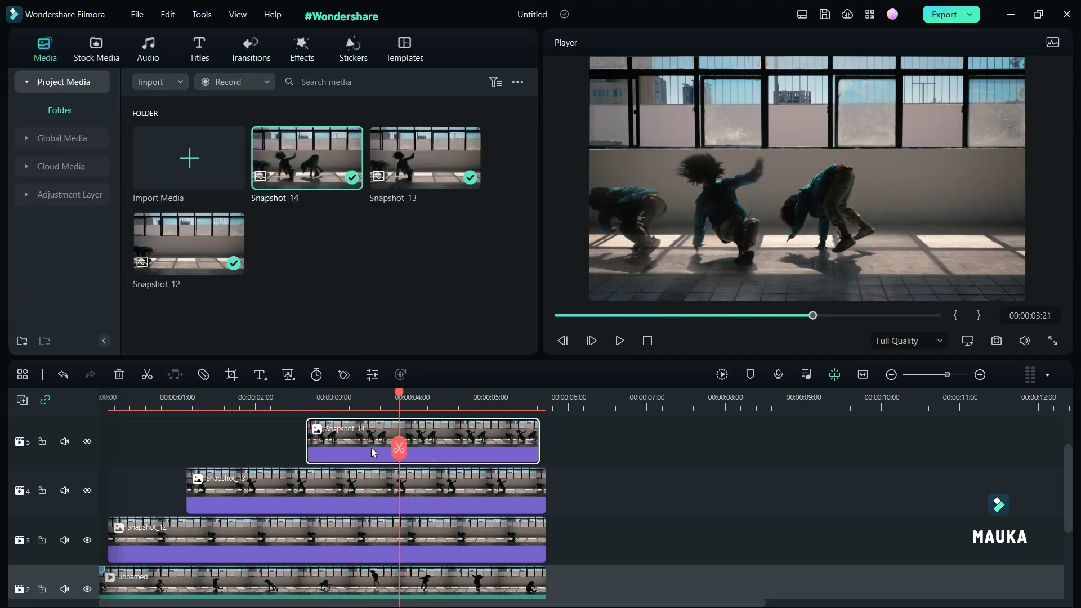
pyautogui.scroll(-2, 507, 502)
# Reselect Snapshot_14, return to its start frame, and begin a new Draw Mask on the right dancer
pyautogui.click(329, 396)
pyautogui.scroll(3, 507, 500)
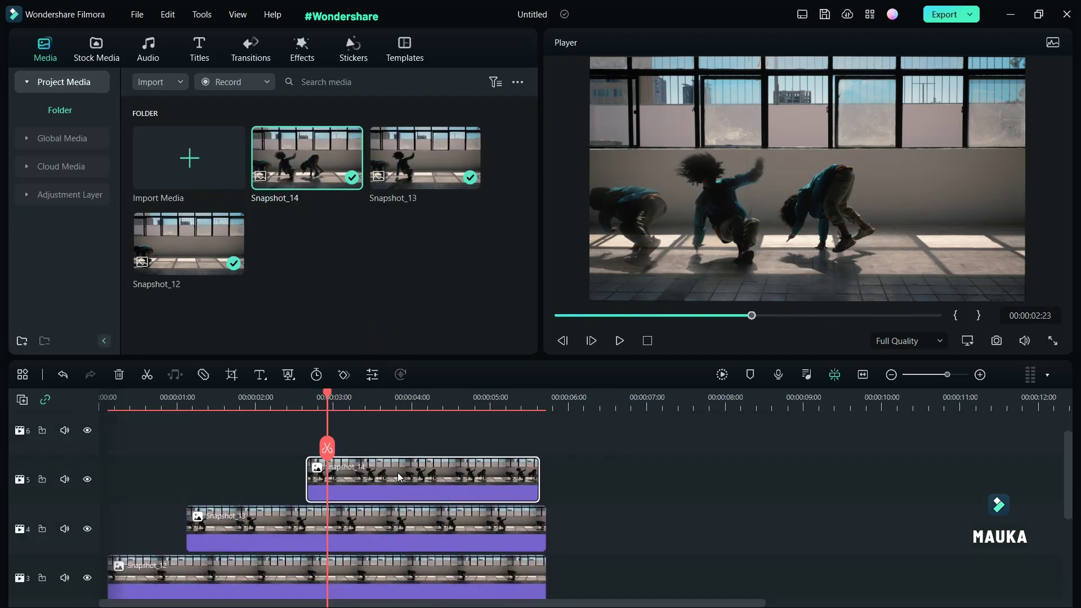
pyautogui.doubleClick(398, 474)
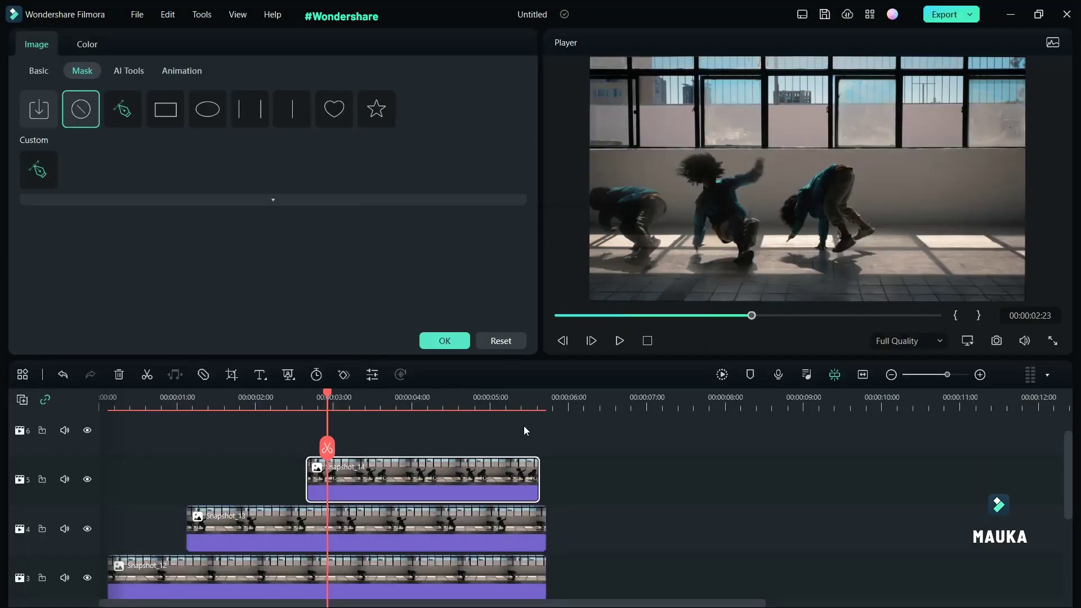
pyautogui.moveTo(363, 397); pyautogui.dragTo(419, 398)
pyautogui.click(87, 480)
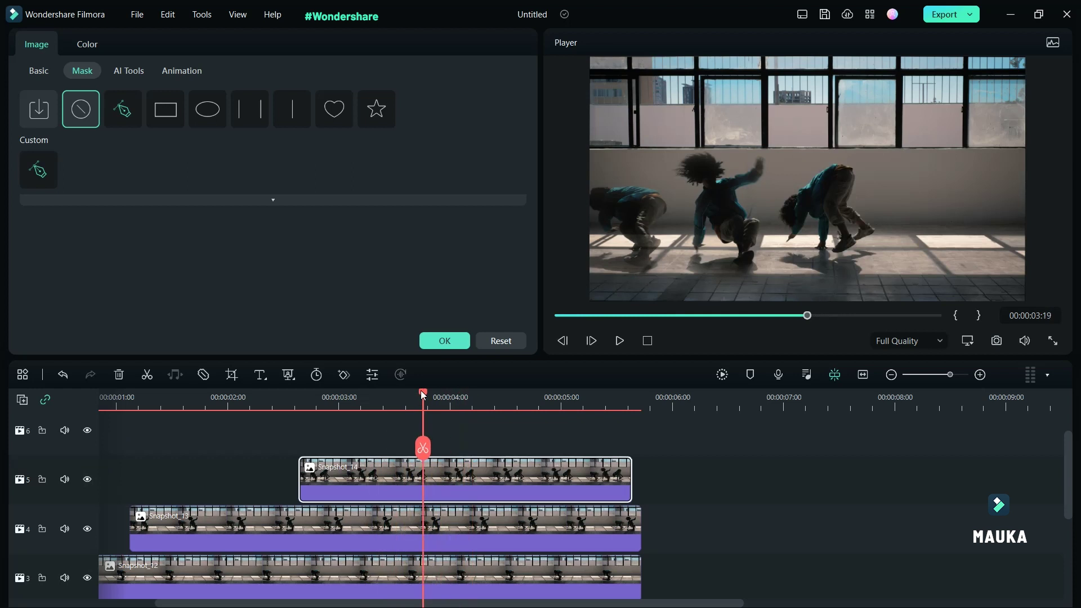
pyautogui.click(307, 401)
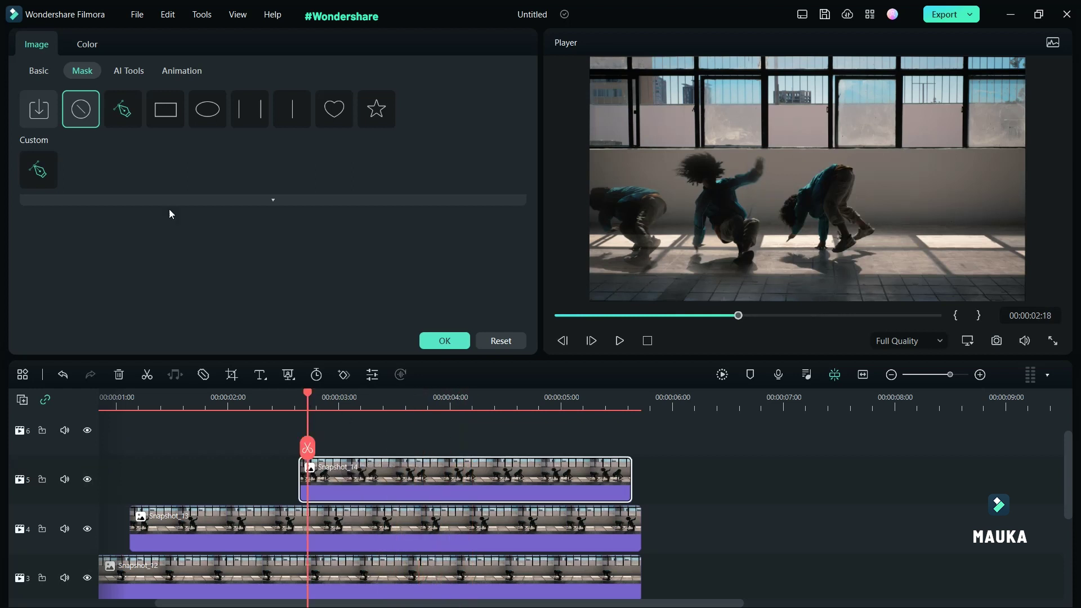
pyautogui.click(124, 108)
pyautogui.moveTo(803, 232); pyautogui.dragTo(853, 197)
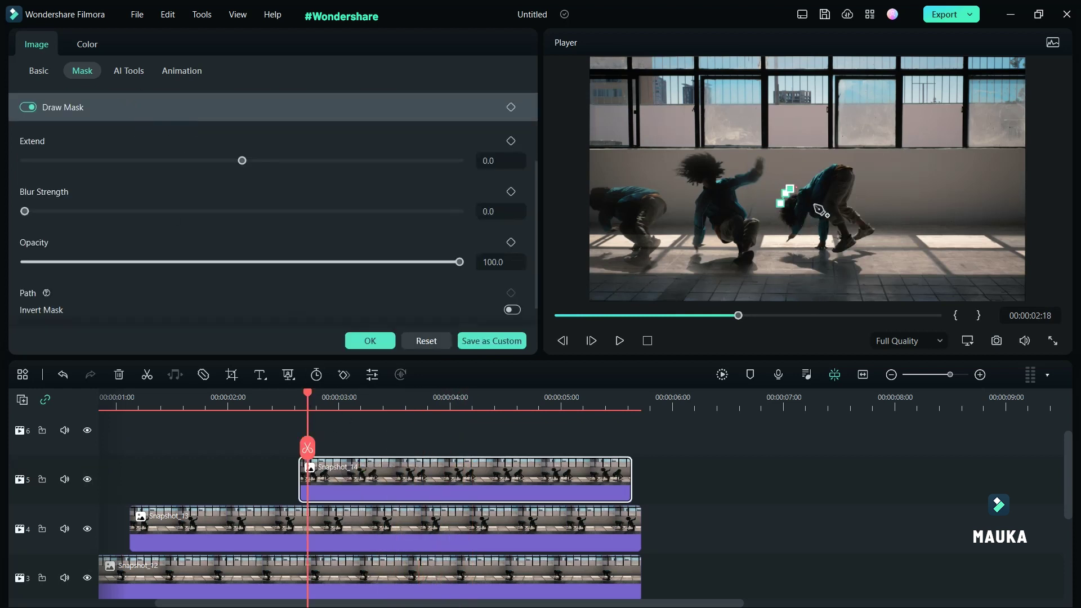
# Extend the outline along the dancer's legs, then scrub a few frames into the lone dance clip
pyautogui.moveTo(879, 232)
pyautogui.mouseDown()
pyautogui.moveTo(851, 290)
pyautogui.moveTo(834, 253)
pyautogui.moveTo(809, 255)
pyautogui.mouseUp()
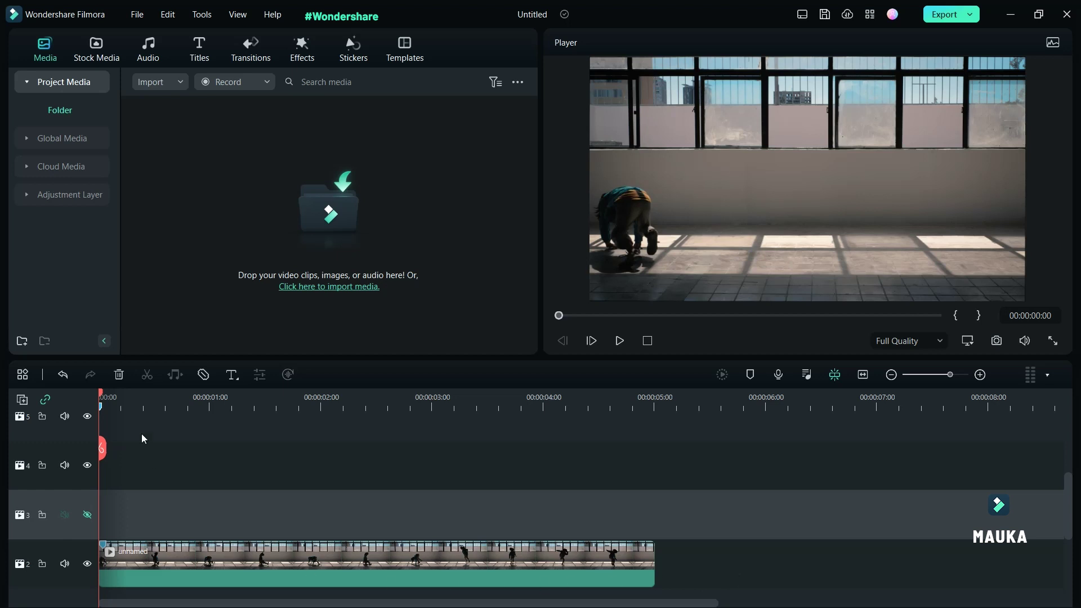
pyautogui.moveTo(100, 397)
pyautogui.mouseDown()
pyautogui.moveTo(207, 401)
pyautogui.moveTo(125, 409)
pyautogui.mouseUp()
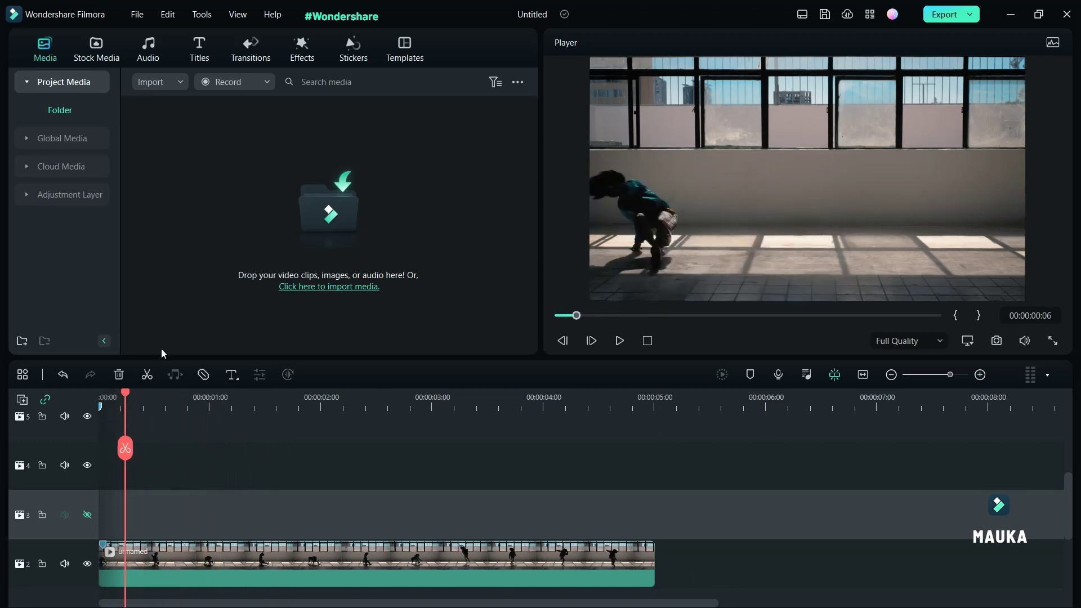
pyautogui.scroll(-1, 274, 515)
# Copy the dance clip onto track 3, aligned at 00:00
pyautogui.click(253, 508)
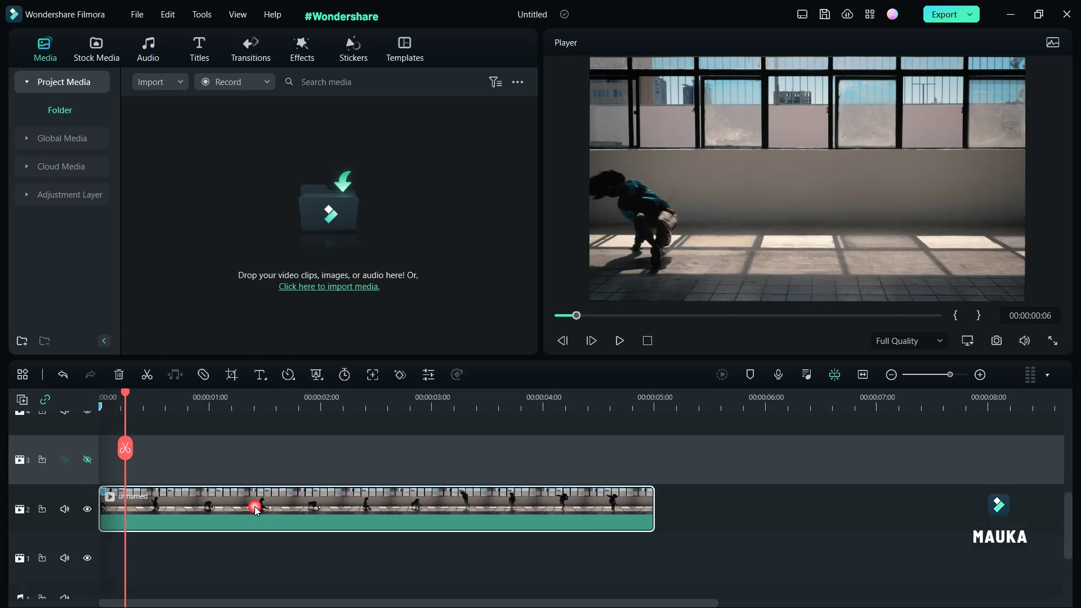
pyautogui.rightClick(190, 507)
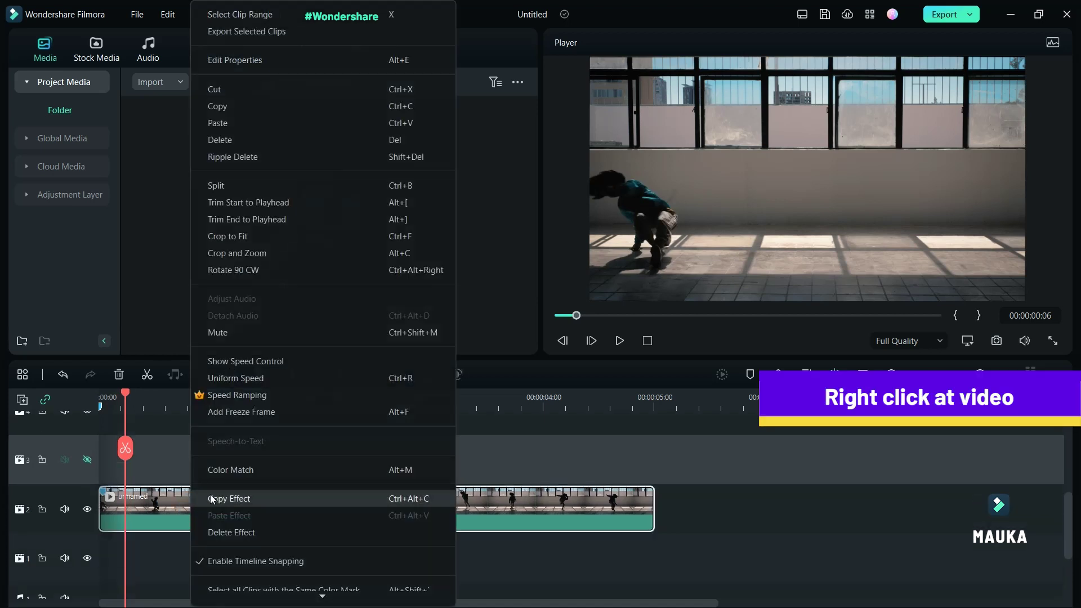
pyautogui.click(218, 107)
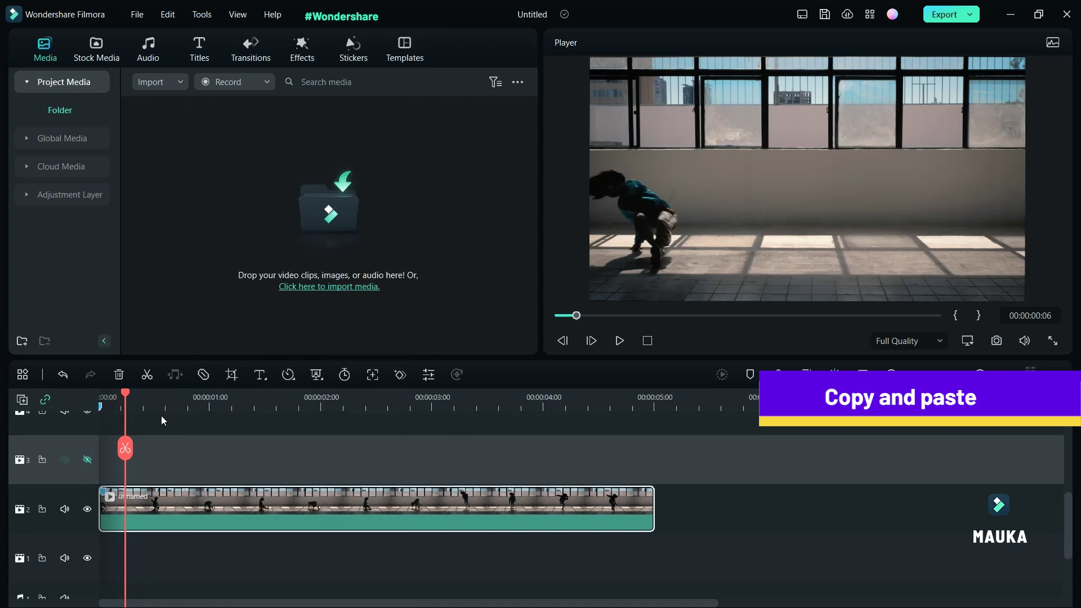
pyautogui.rightClick(162, 455)
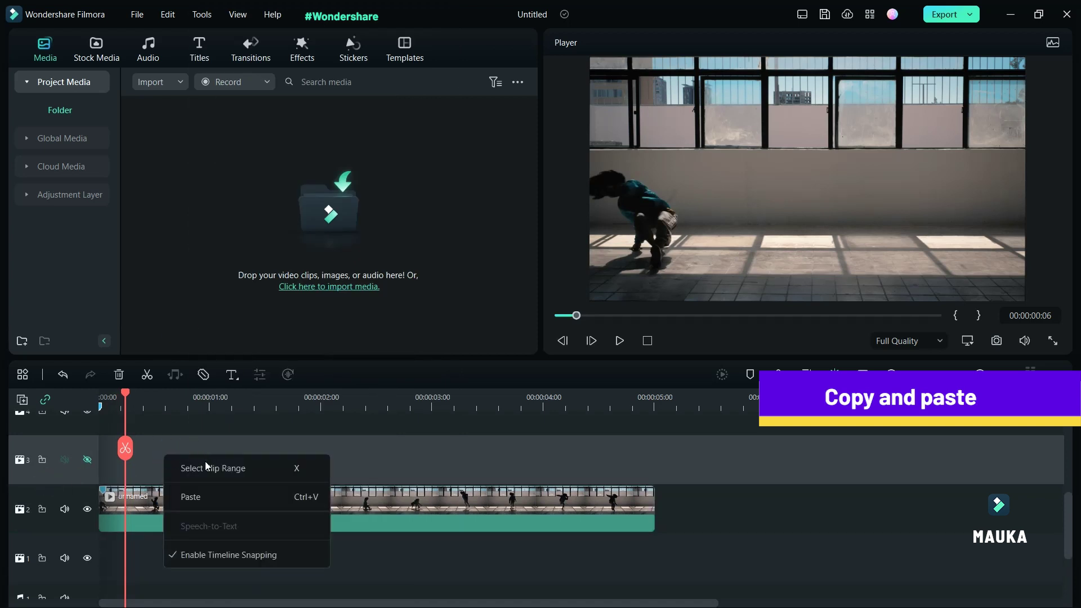
pyautogui.click(196, 497)
pyautogui.moveTo(255, 471); pyautogui.dragTo(212, 456)
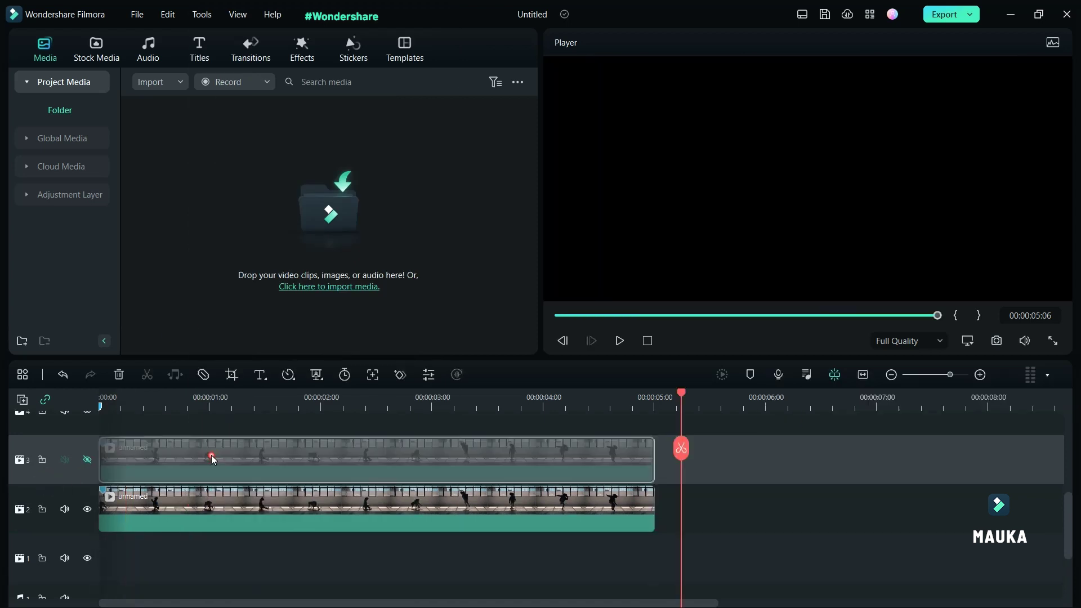
# Hide track 2, show track 3, and deselect the pasted clip
pyautogui.click(87, 509)
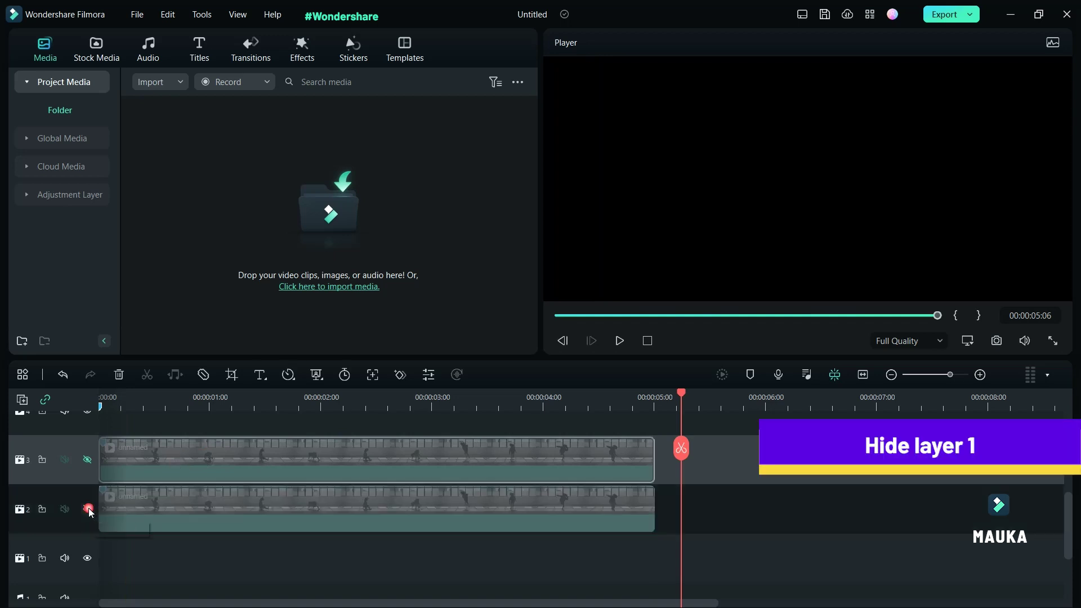
pyautogui.click(87, 460)
pyautogui.click(205, 461)
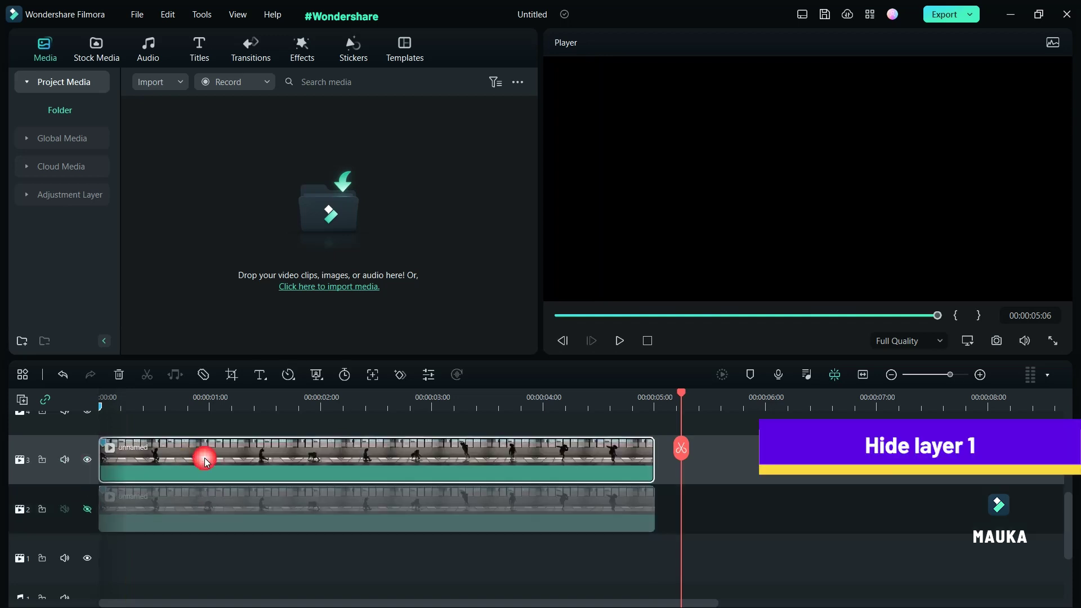
pyautogui.click(113, 428)
# Enable AI Portrait on the track 3 dance clip, previewing the black-background dancer cutout
pyautogui.click(156, 411)
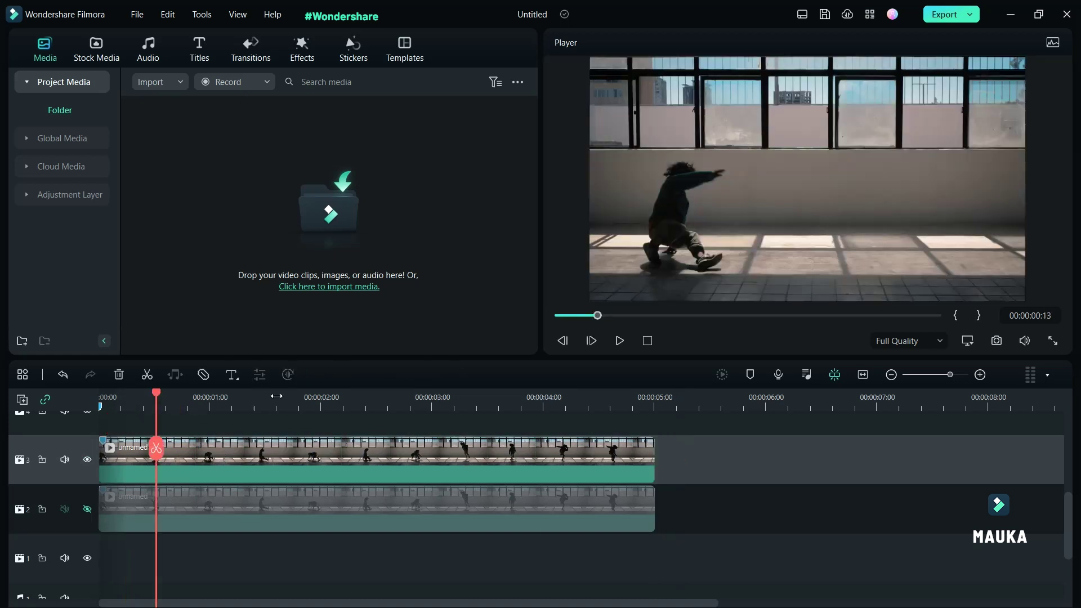
pyautogui.doubleClick(200, 466)
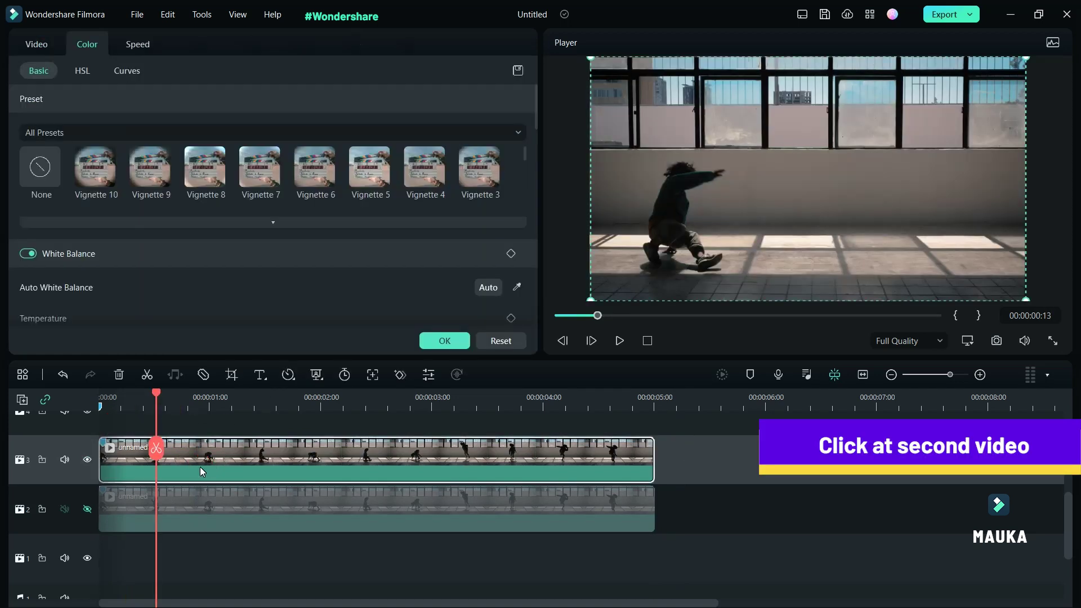
pyautogui.click(36, 44)
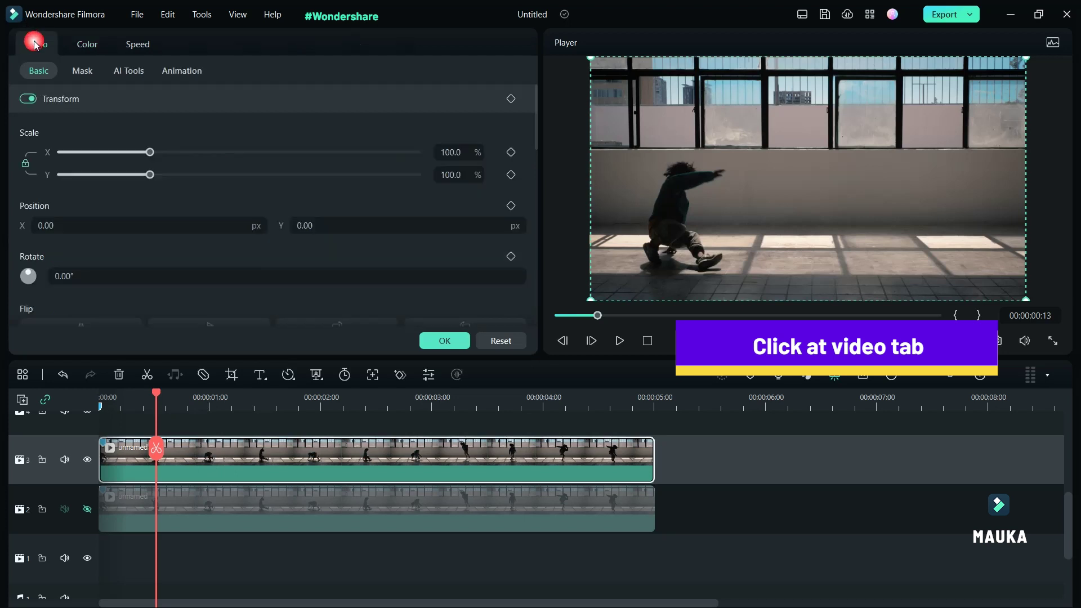
pyautogui.click(130, 73)
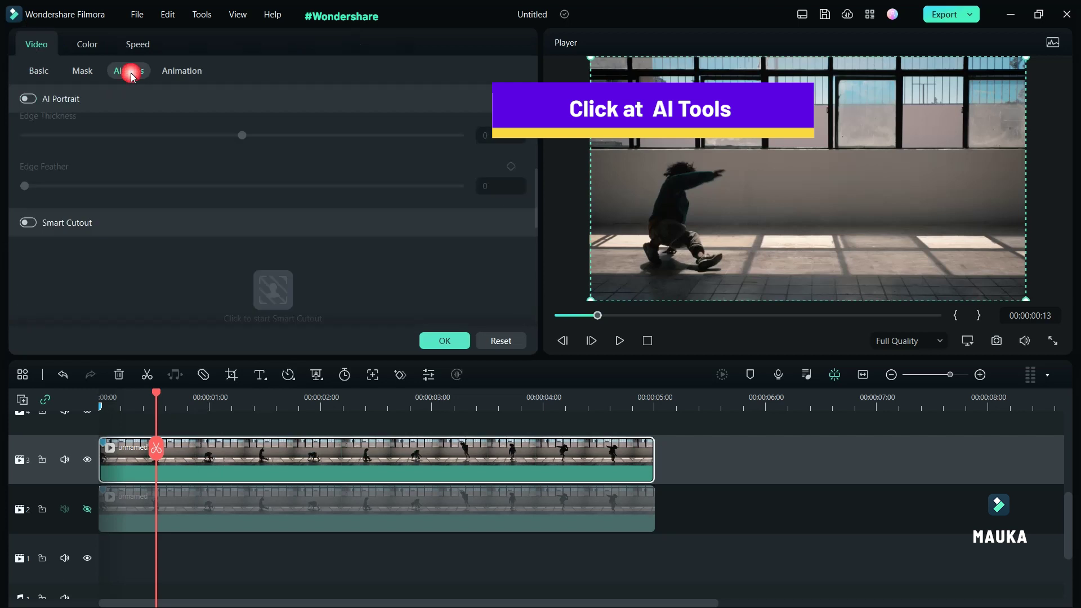
pyautogui.click(31, 100)
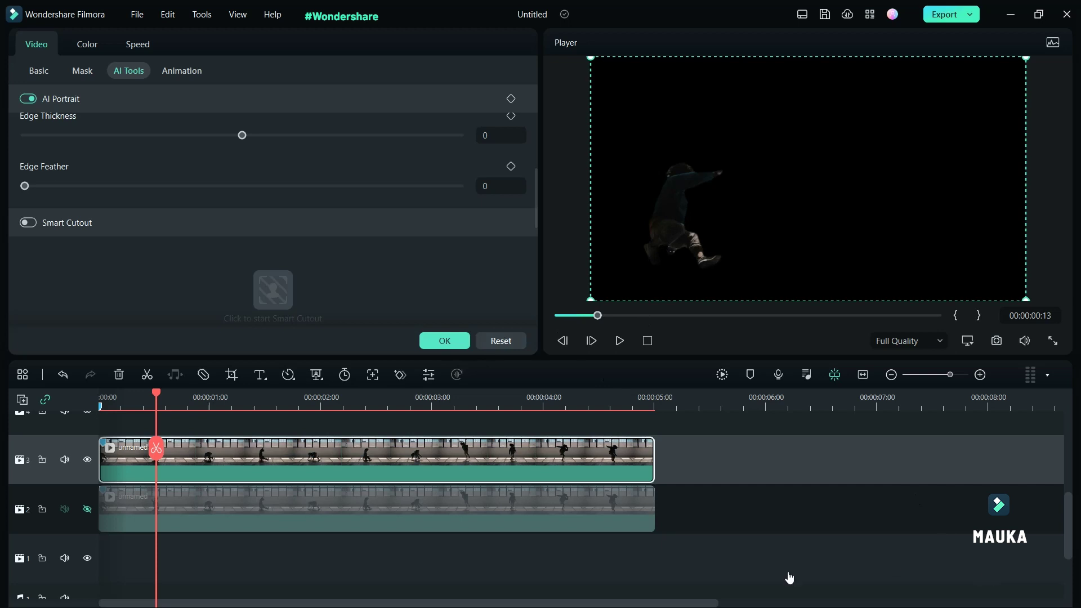
pyautogui.moveTo(155, 396)
pyautogui.mouseDown()
pyautogui.moveTo(459, 396)
pyautogui.moveTo(353, 395)
pyautogui.mouseUp()
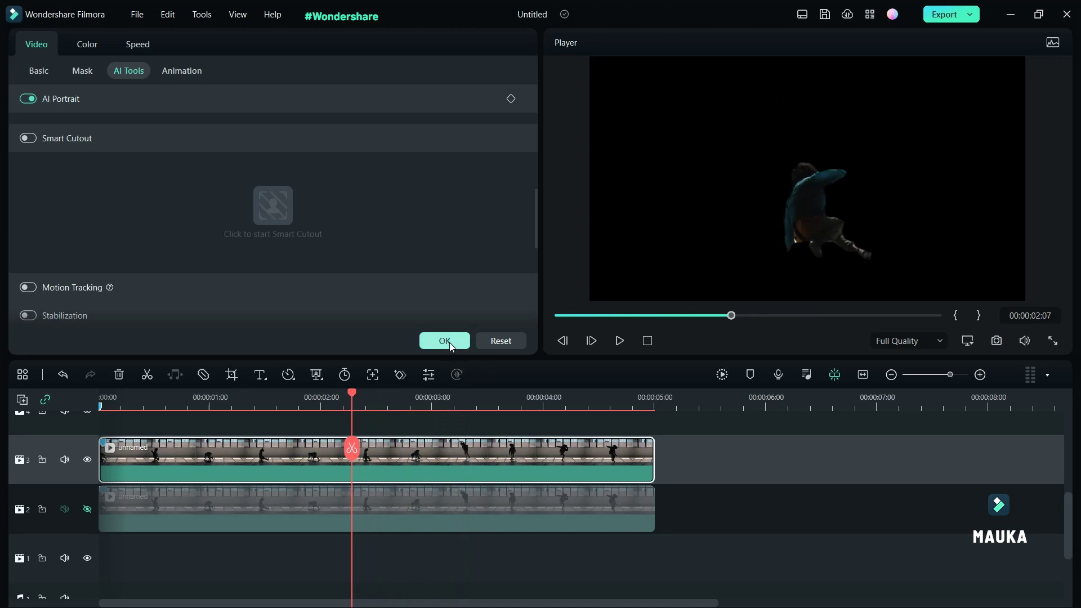
pyautogui.click(445, 341)
# Capture Snapshot_19 at the timeline start and Snapshot_20 at the next dancer pose
pyautogui.press('Home')
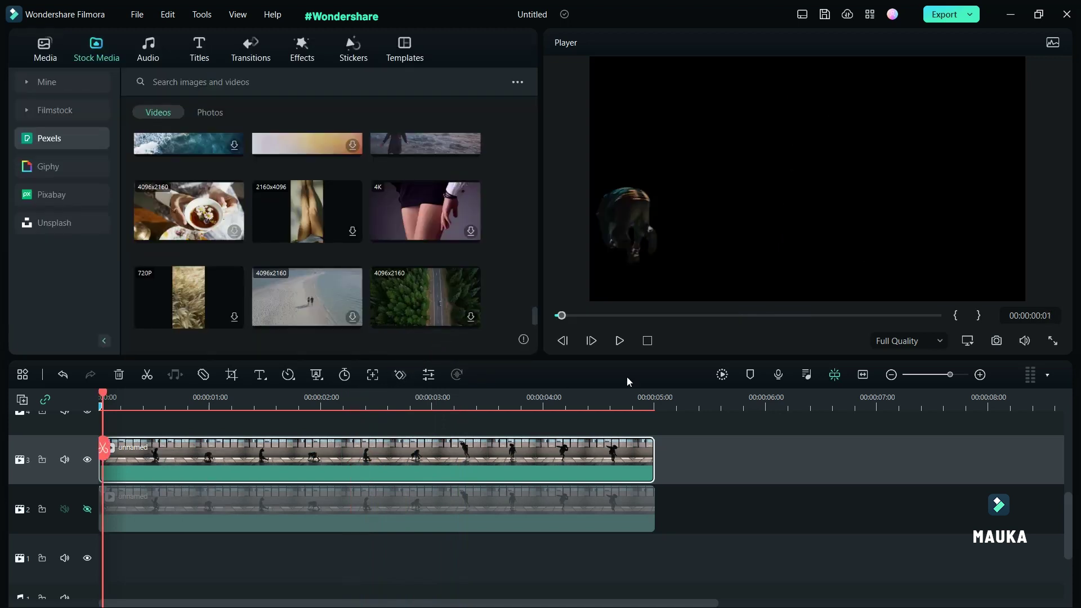
pyautogui.click(998, 340)
pyautogui.click(613, 325)
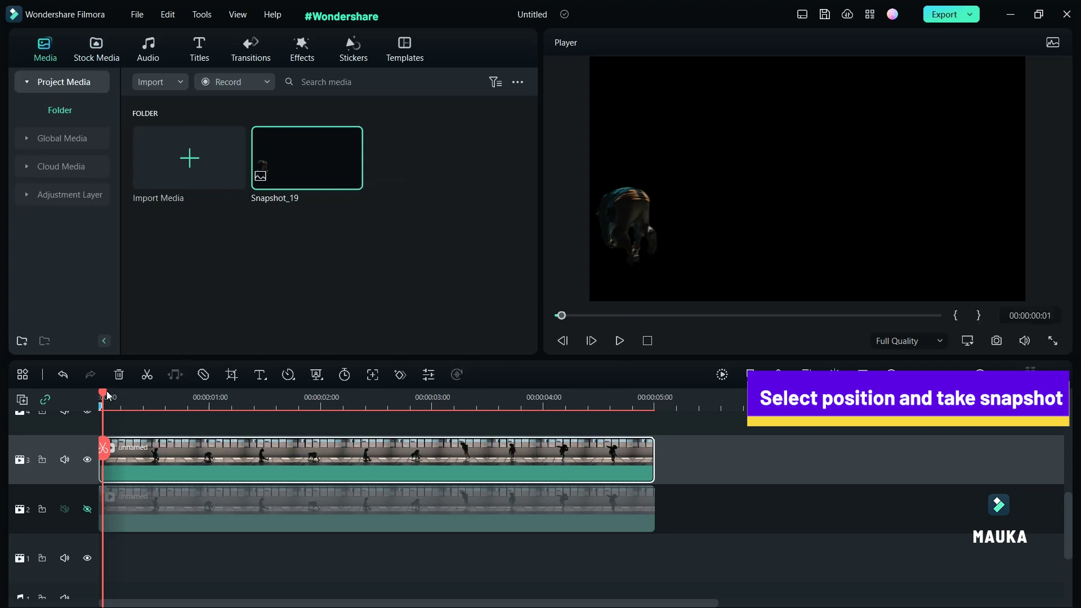
pyautogui.moveTo(106, 397); pyautogui.dragTo(225, 397)
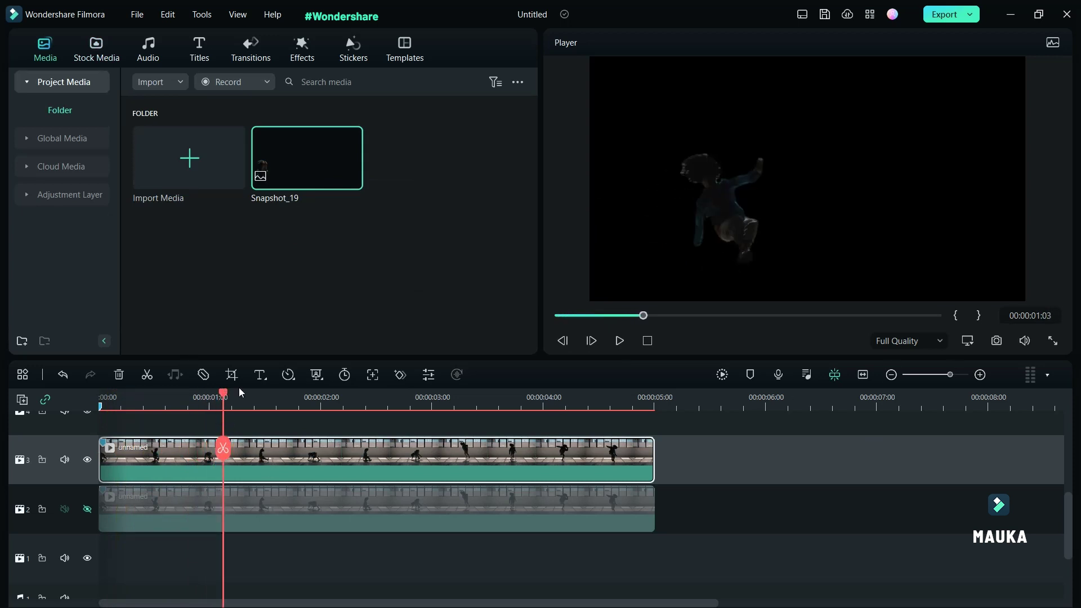
pyautogui.click(998, 340)
pyautogui.click(610, 326)
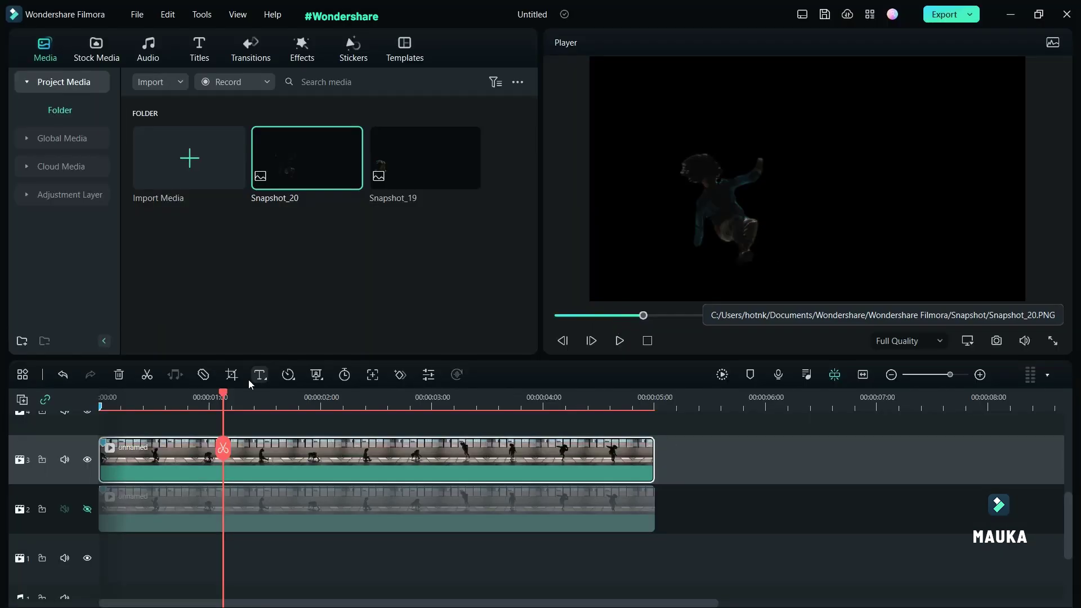
# Capture Snapshot_21 near two seconds and Snapshot_22 near four seconds
pyautogui.moveTo(223, 397); pyautogui.dragTo(353, 397)
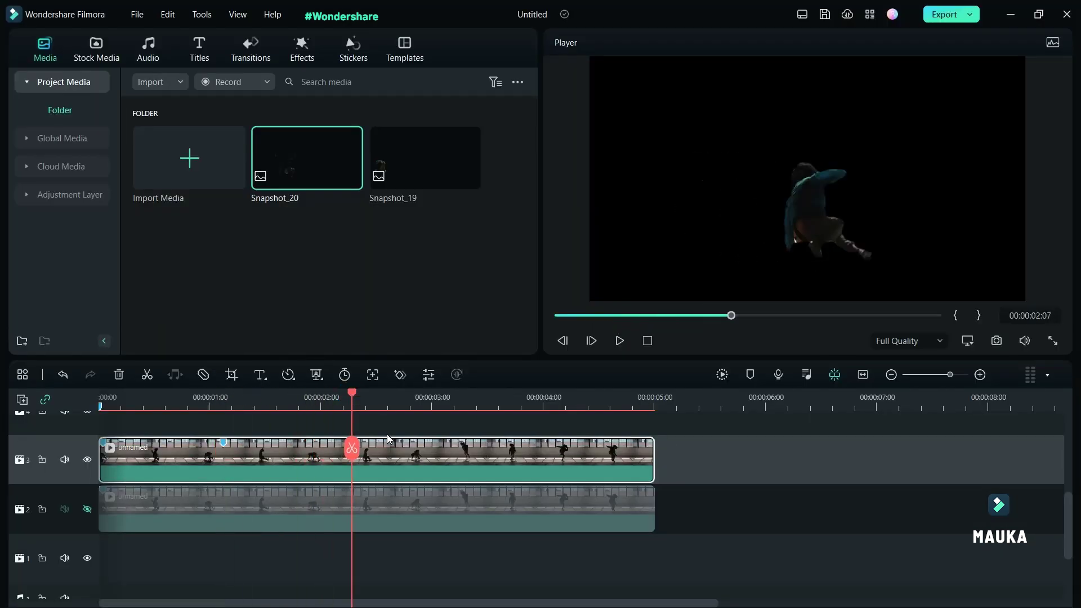
pyautogui.click(997, 341)
pyautogui.click(610, 327)
pyautogui.moveTo(355, 399); pyautogui.dragTo(550, 401)
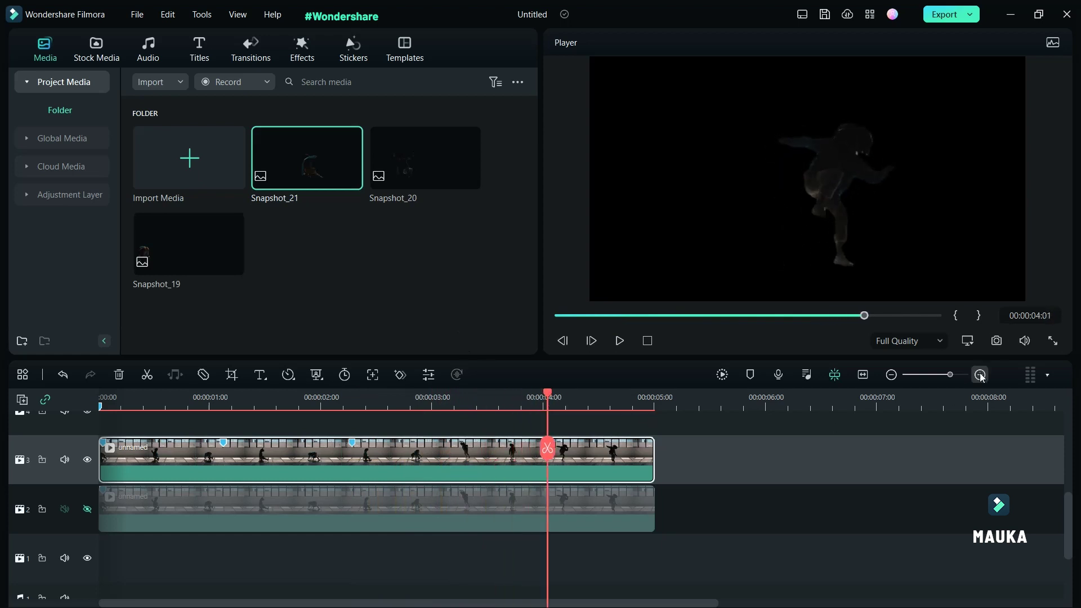
pyautogui.click(997, 340)
pyautogui.click(610, 326)
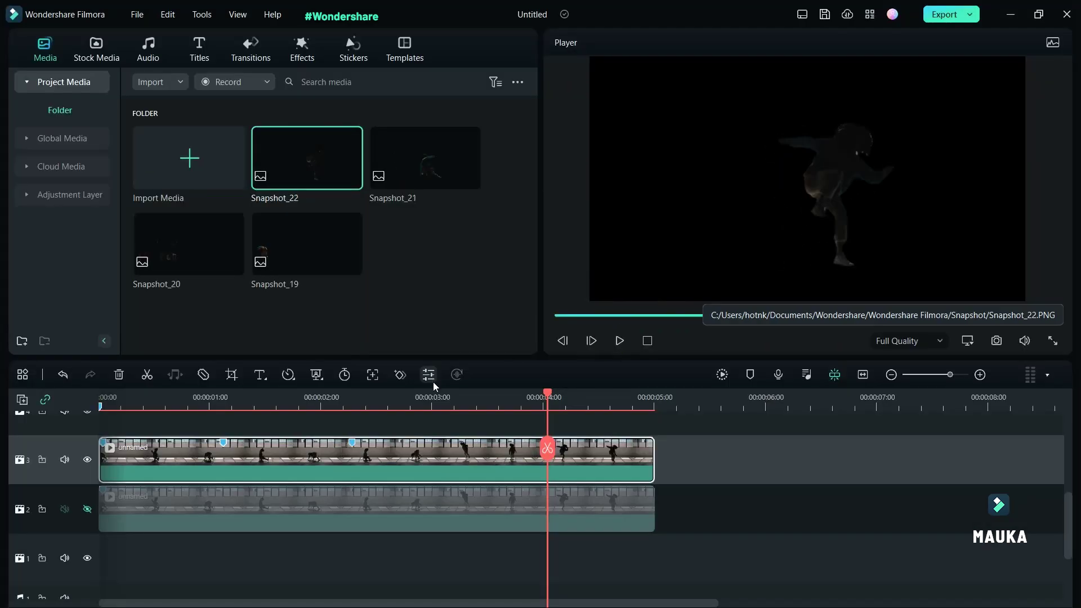
pyautogui.scroll(2, 298, 507)
# Place Snapshot_19, 20 and 21 on new tracks at 0, ~1 and ~2 seconds, trimming Snapshot_21 to five seconds
pyautogui.click(102, 398)
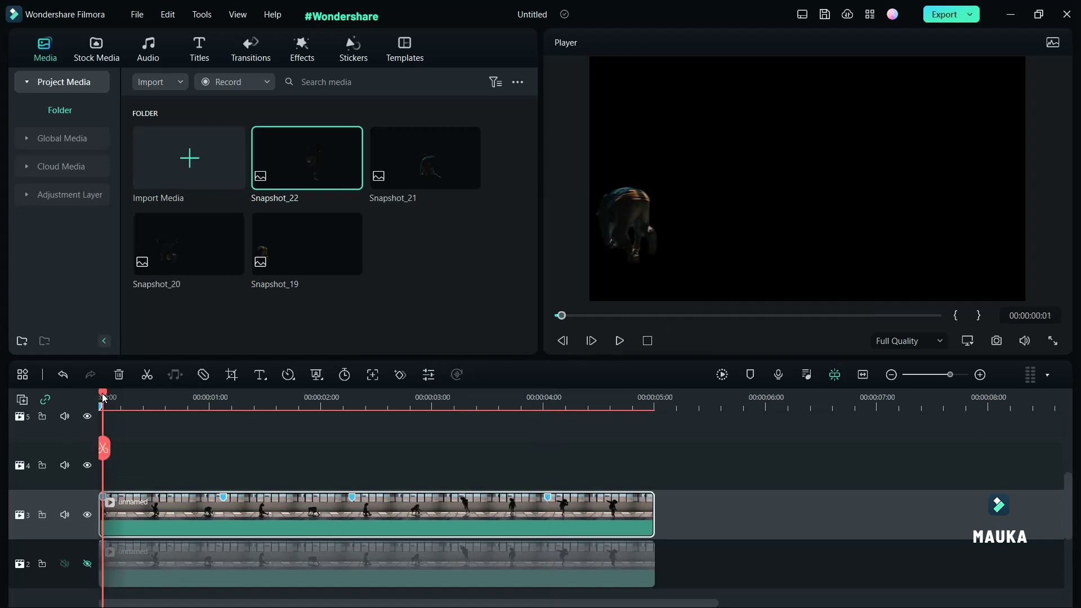
pyautogui.moveTo(307, 245); pyautogui.dragTo(135, 478)
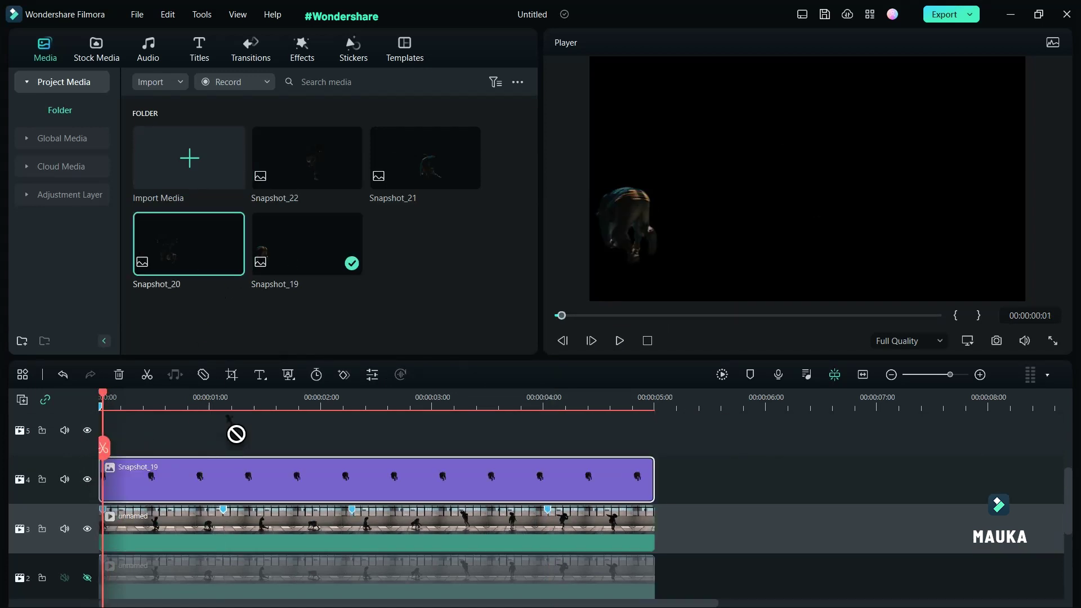
pyautogui.moveTo(189, 245); pyautogui.dragTo(237, 494)
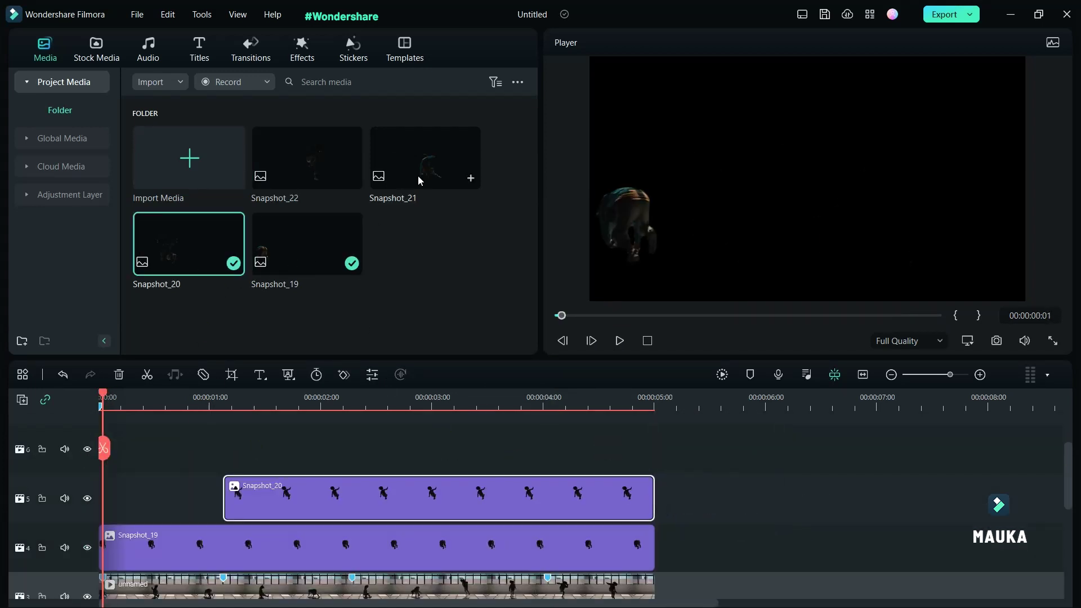
pyautogui.moveTo(425, 158); pyautogui.dragTo(365, 461)
pyautogui.moveTo(907, 470); pyautogui.dragTo(654, 470)
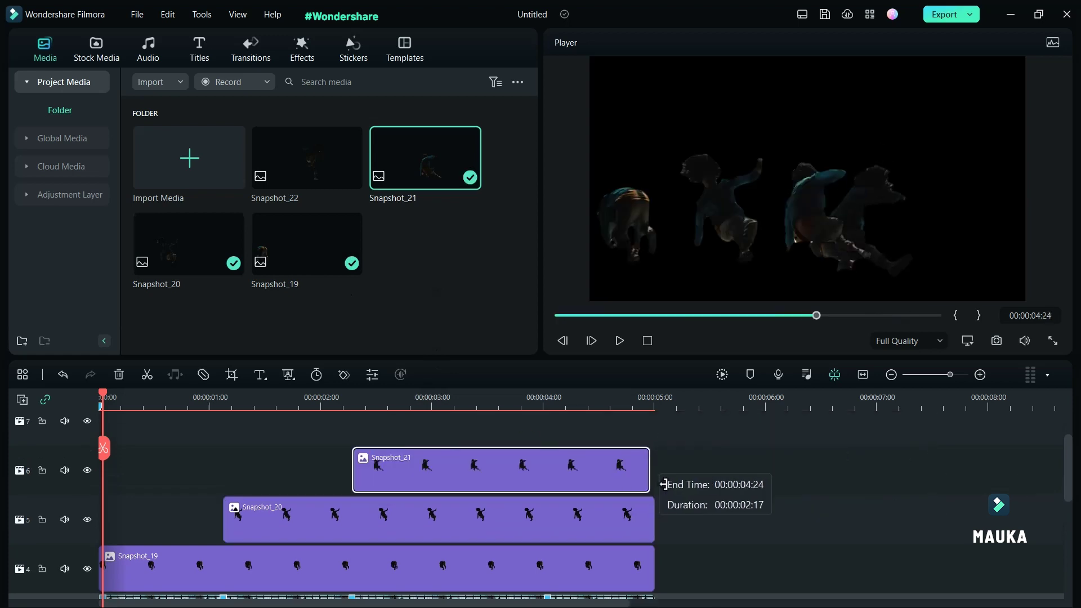
# Add Snapshot_22 on a new track near four seconds and trim it to end at 00:00:05:00
pyautogui.moveTo(306, 158); pyautogui.dragTo(553, 481)
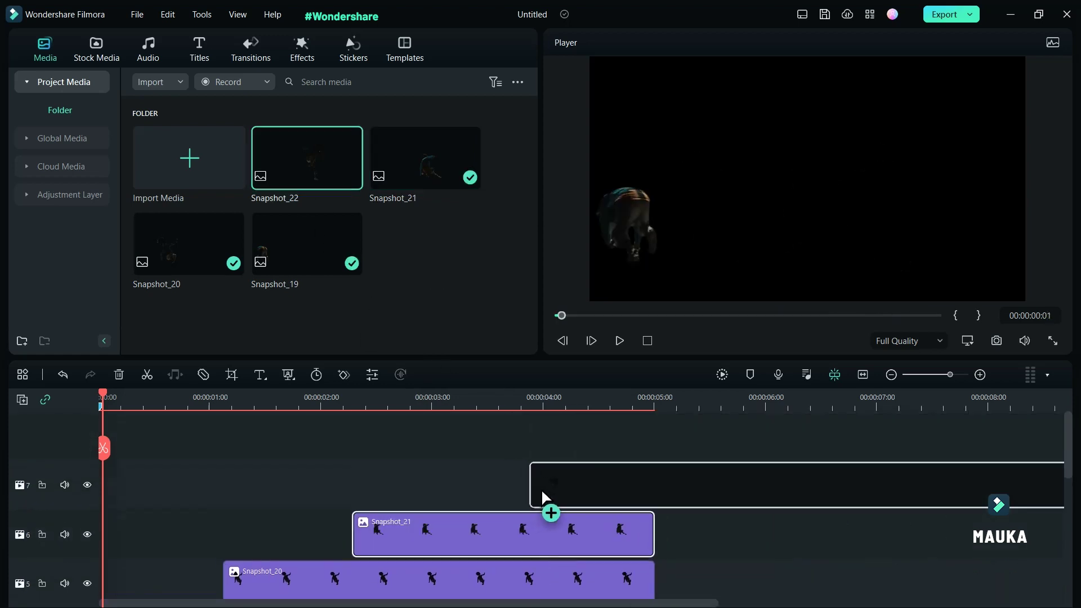
pyautogui.click(659, 402)
pyautogui.moveTo(1062, 486); pyautogui.dragTo(660, 485)
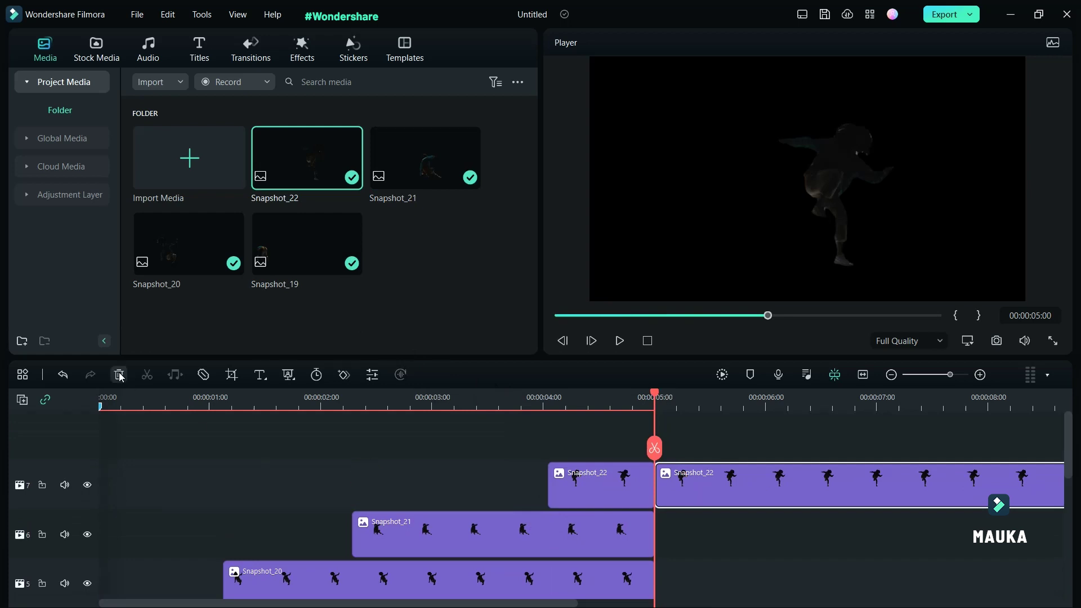
pyautogui.scroll(-3, 285, 487)
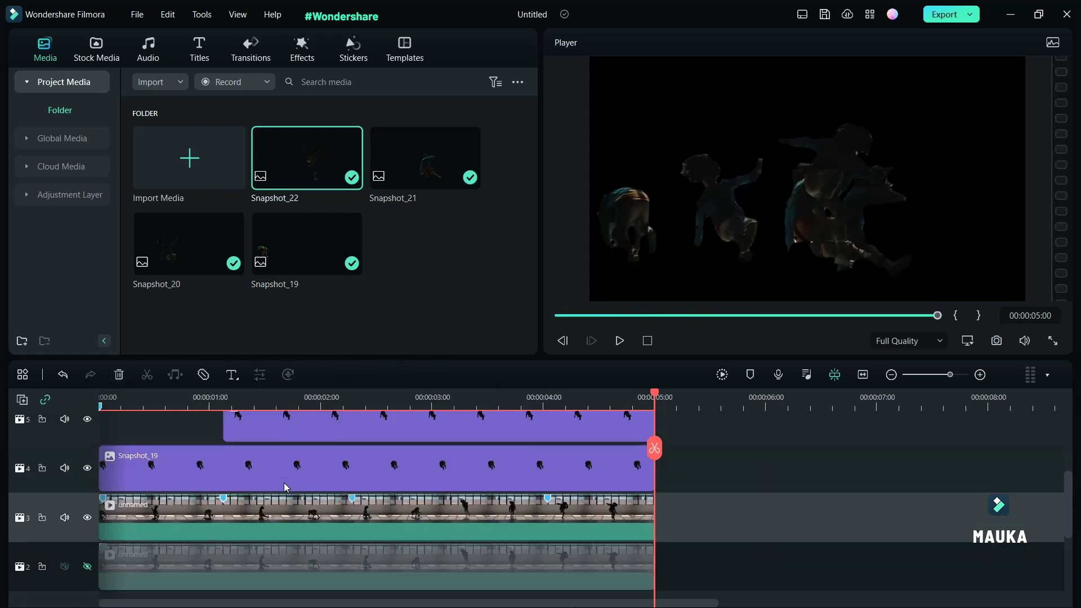
# Hide track 3, show track 2, and play the frozen-pose composite from the start
pyautogui.click(87, 517)
pyautogui.click(87, 566)
pyautogui.press('Home')
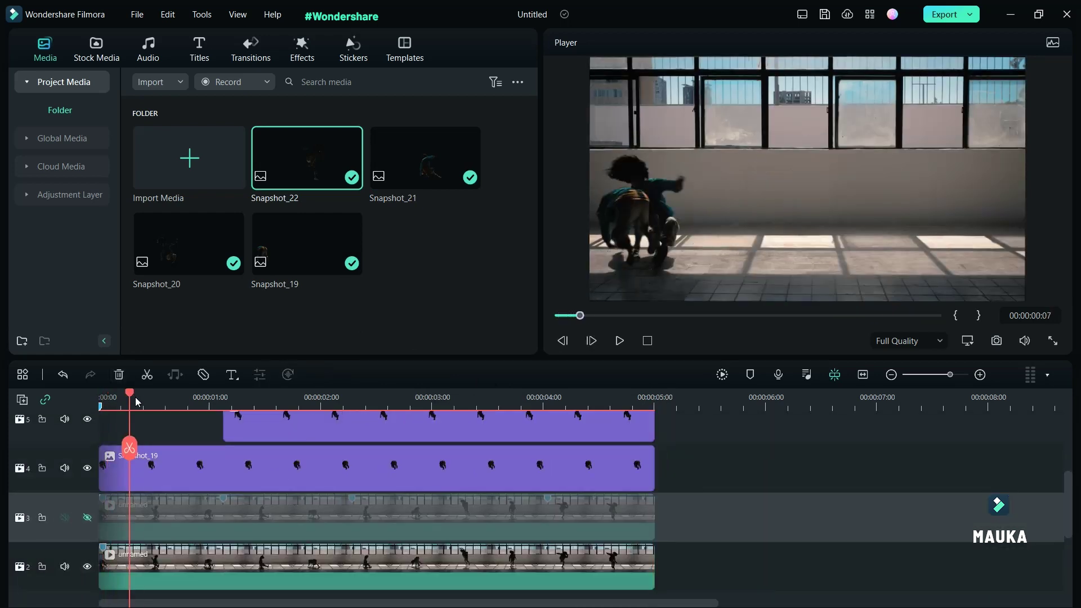
pyautogui.press('space')
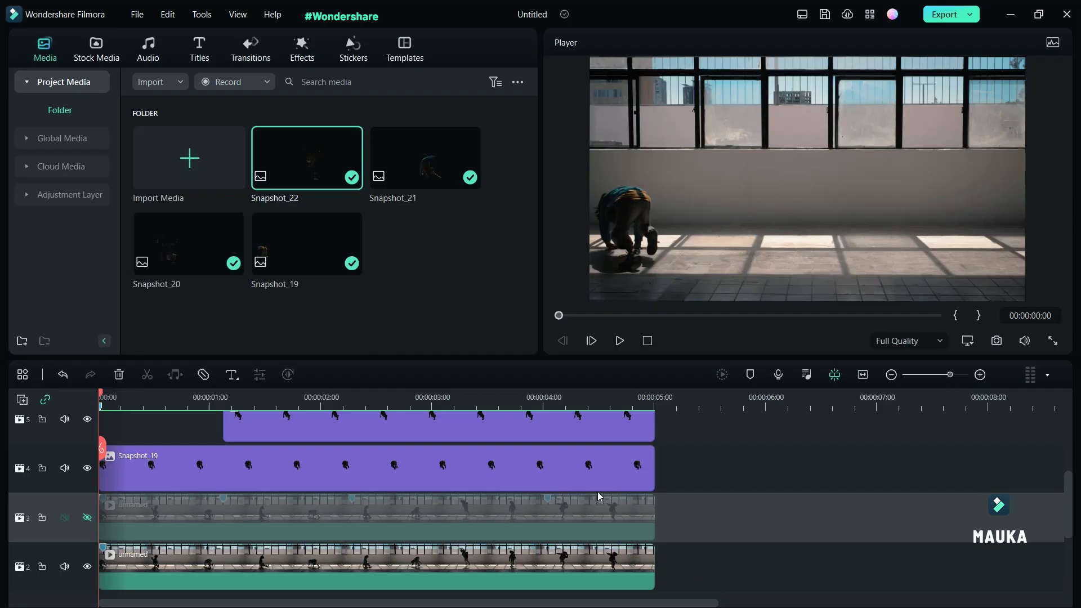
pyautogui.press('space')
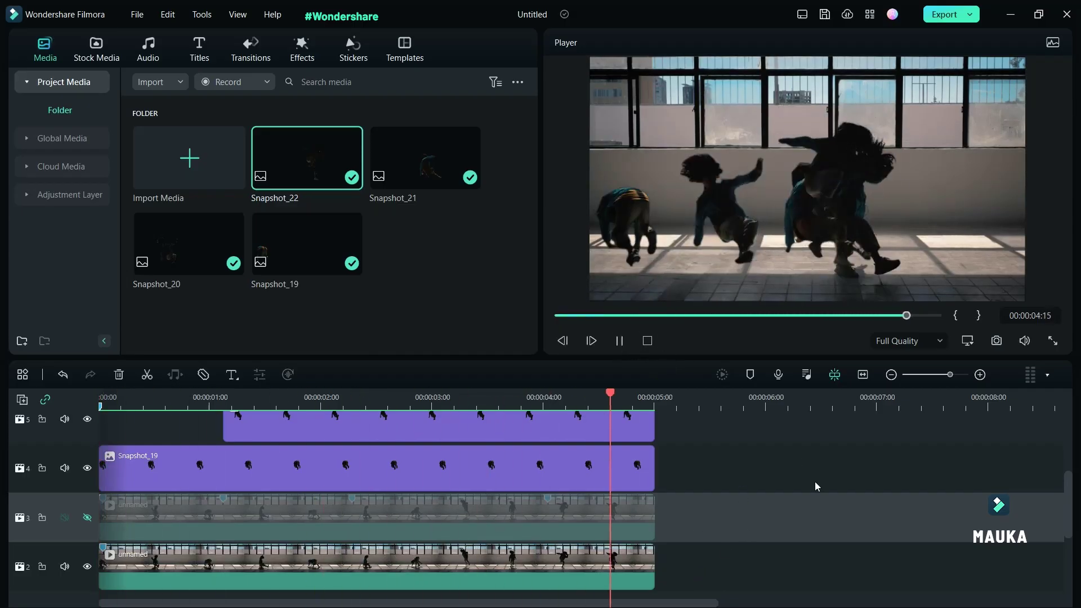